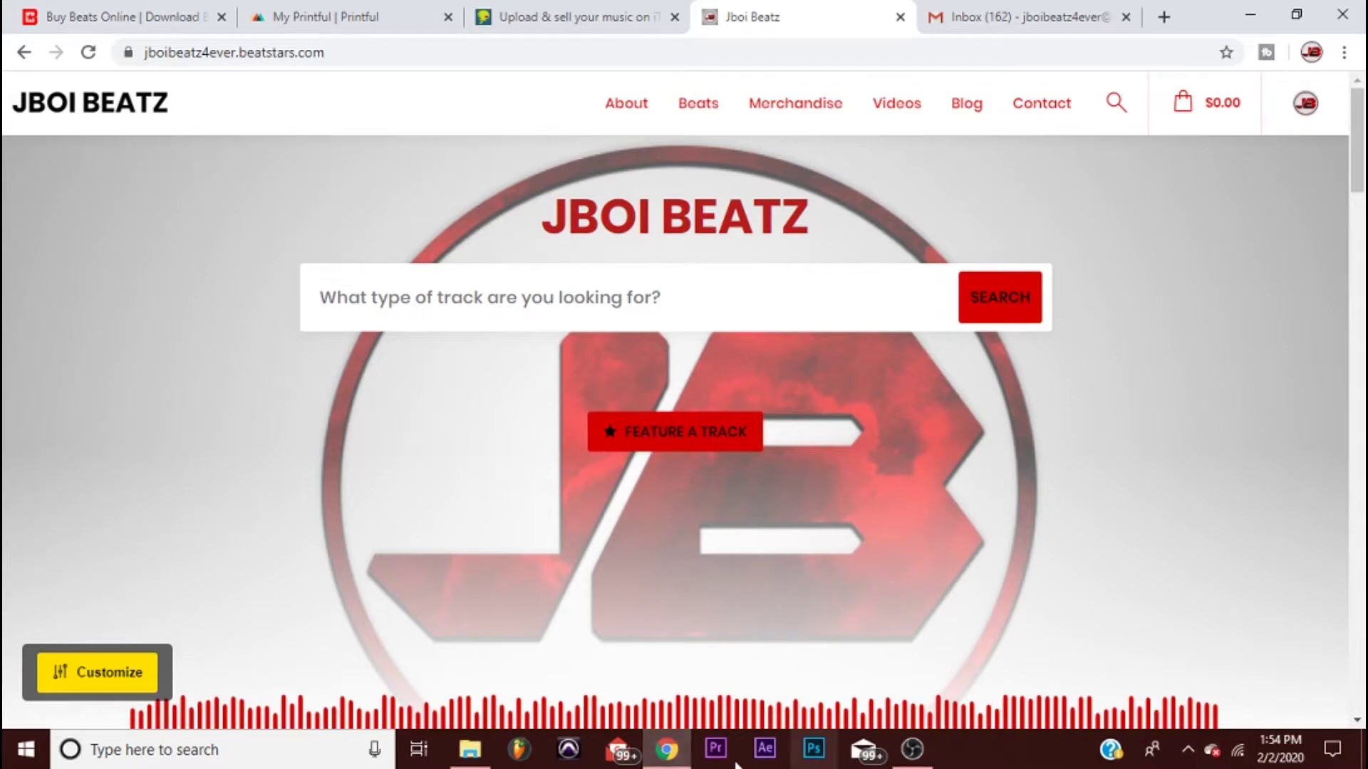
# - Open the DistroKid homepage, scroll down through its sign-up pitch and store list, then return to the top
pyautogui.click(590, 21)
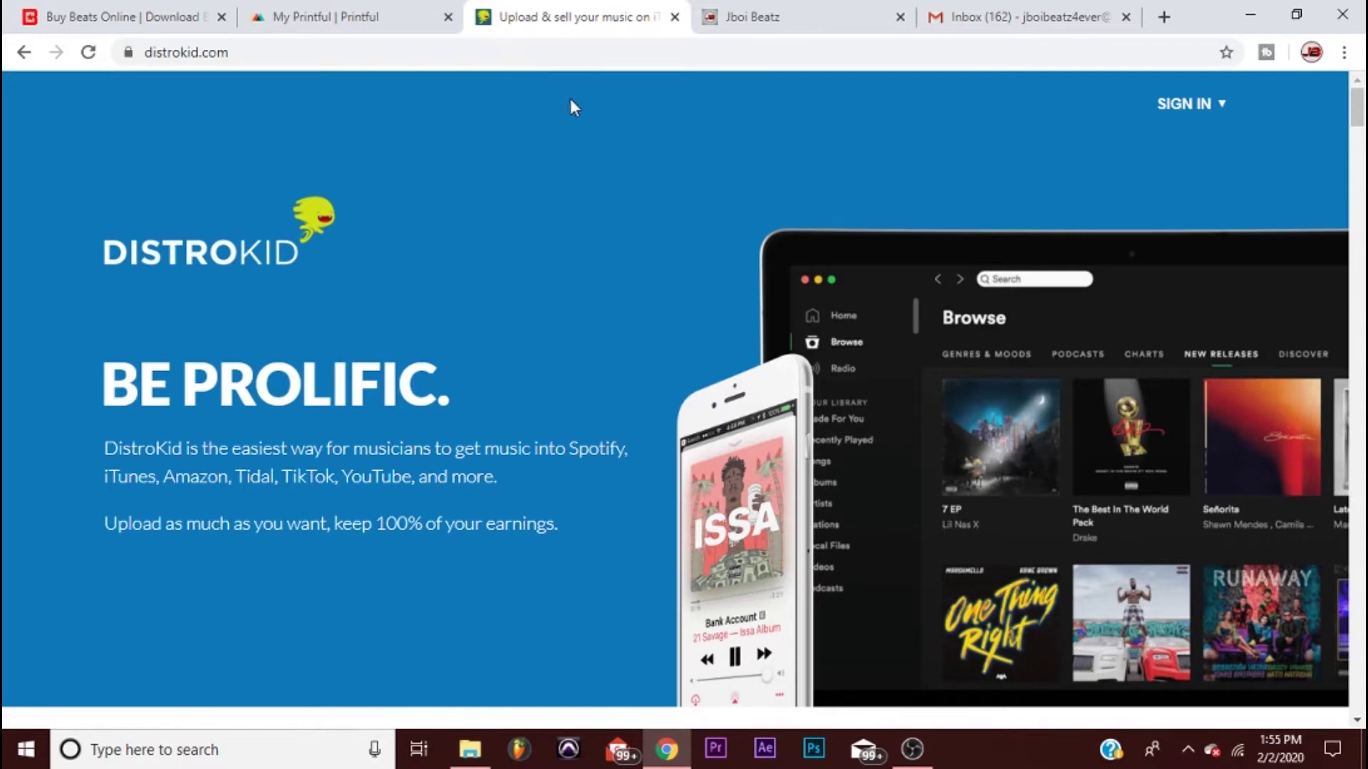
pyautogui.scroll(-8, 563, 128)
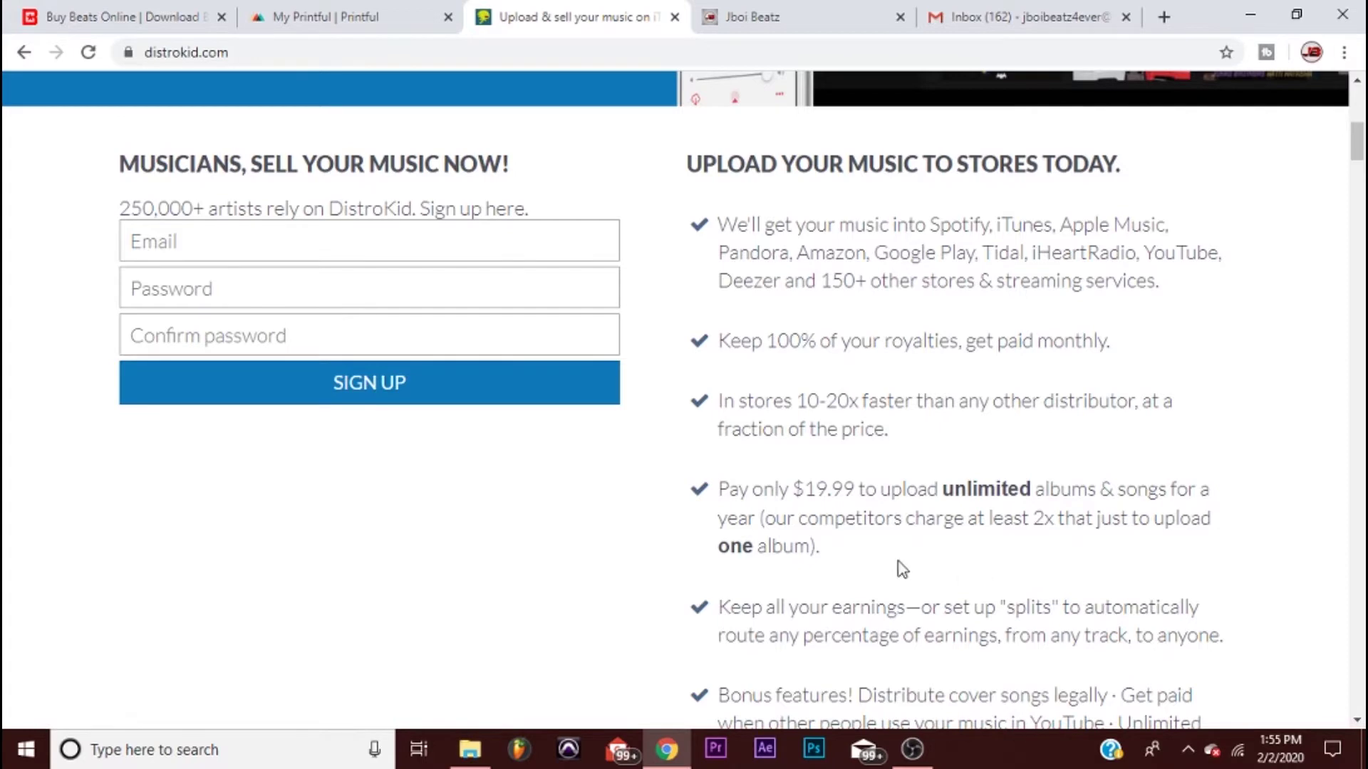
pyautogui.scroll(2, 772, 539)
pyautogui.scroll(6, 916, 468)
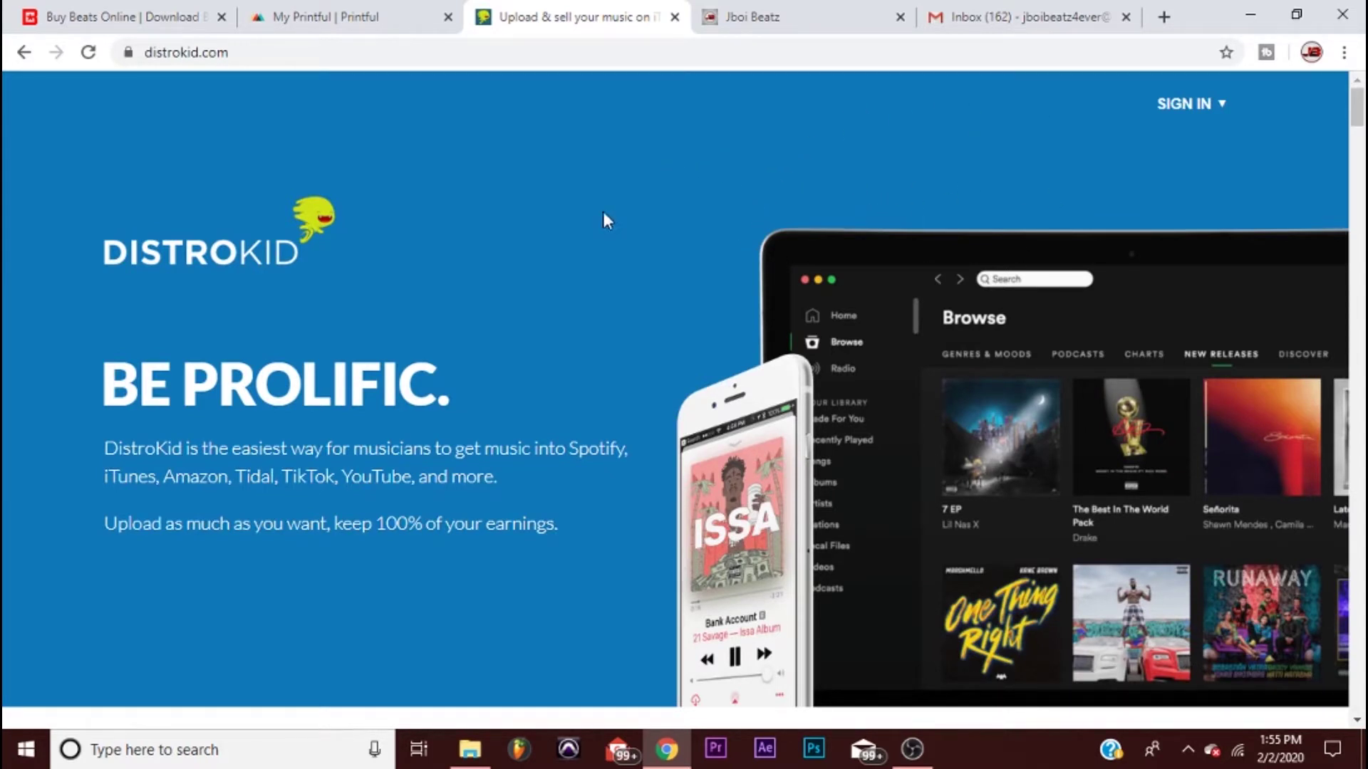
# - Sign in with the saved account e-mail and the account password
pyautogui.click(1197, 111)
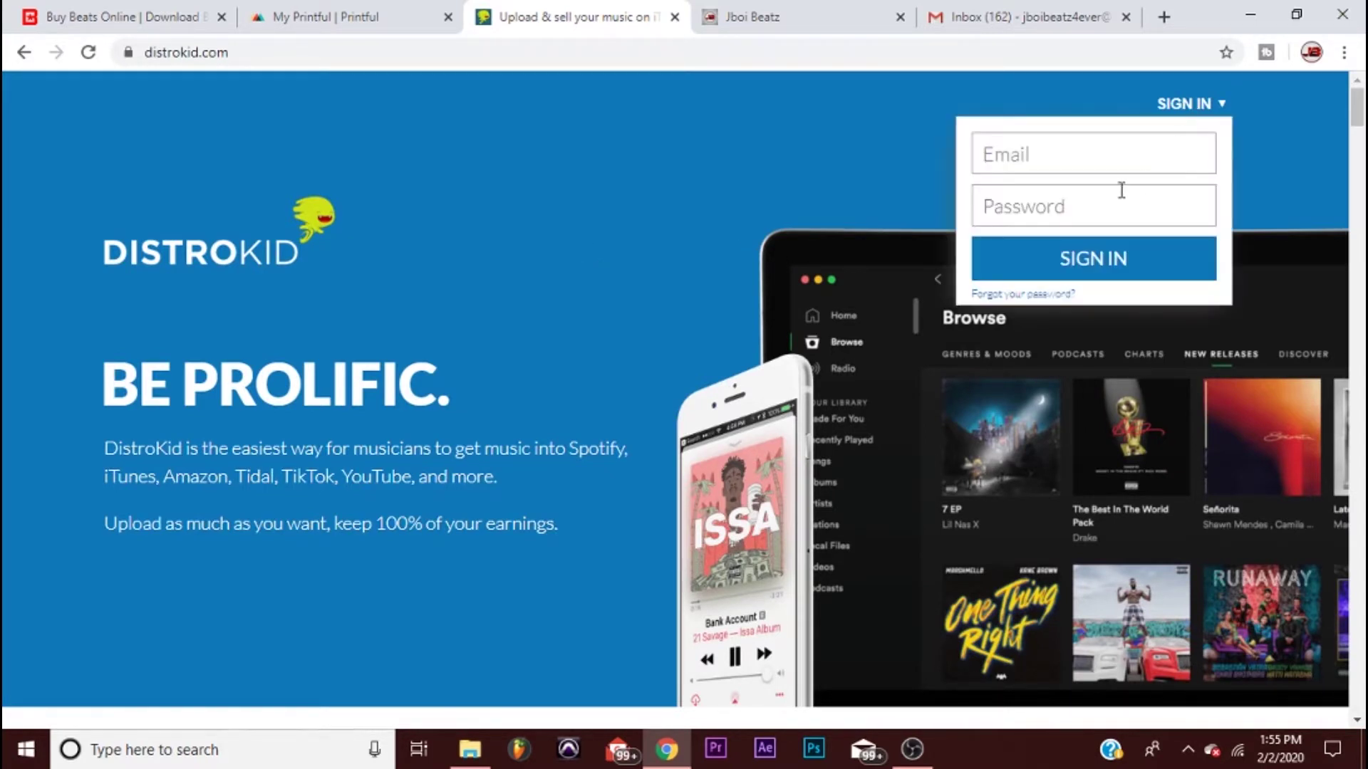
pyautogui.write('thatjboi')
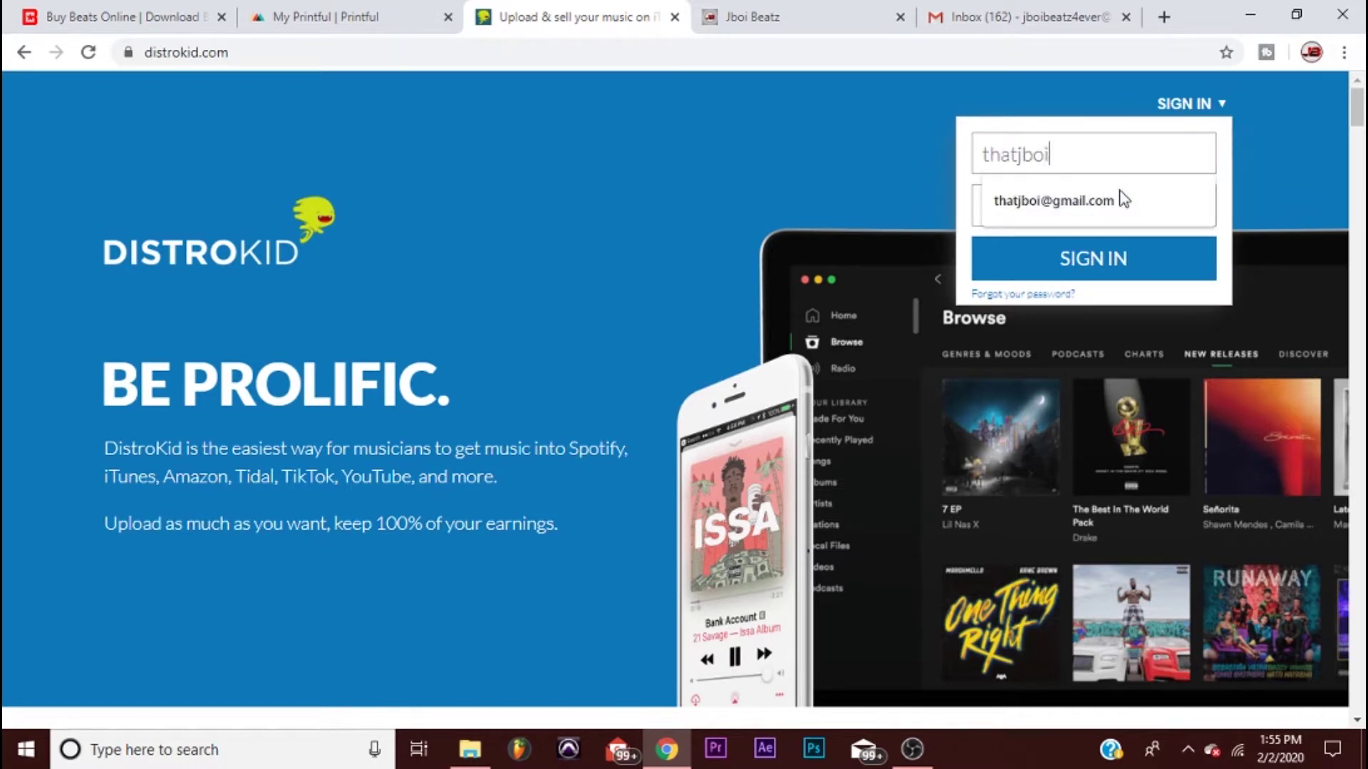
pyautogui.click(1124, 199)
pyautogui.press('Tab')
pyautogui.write('•••')
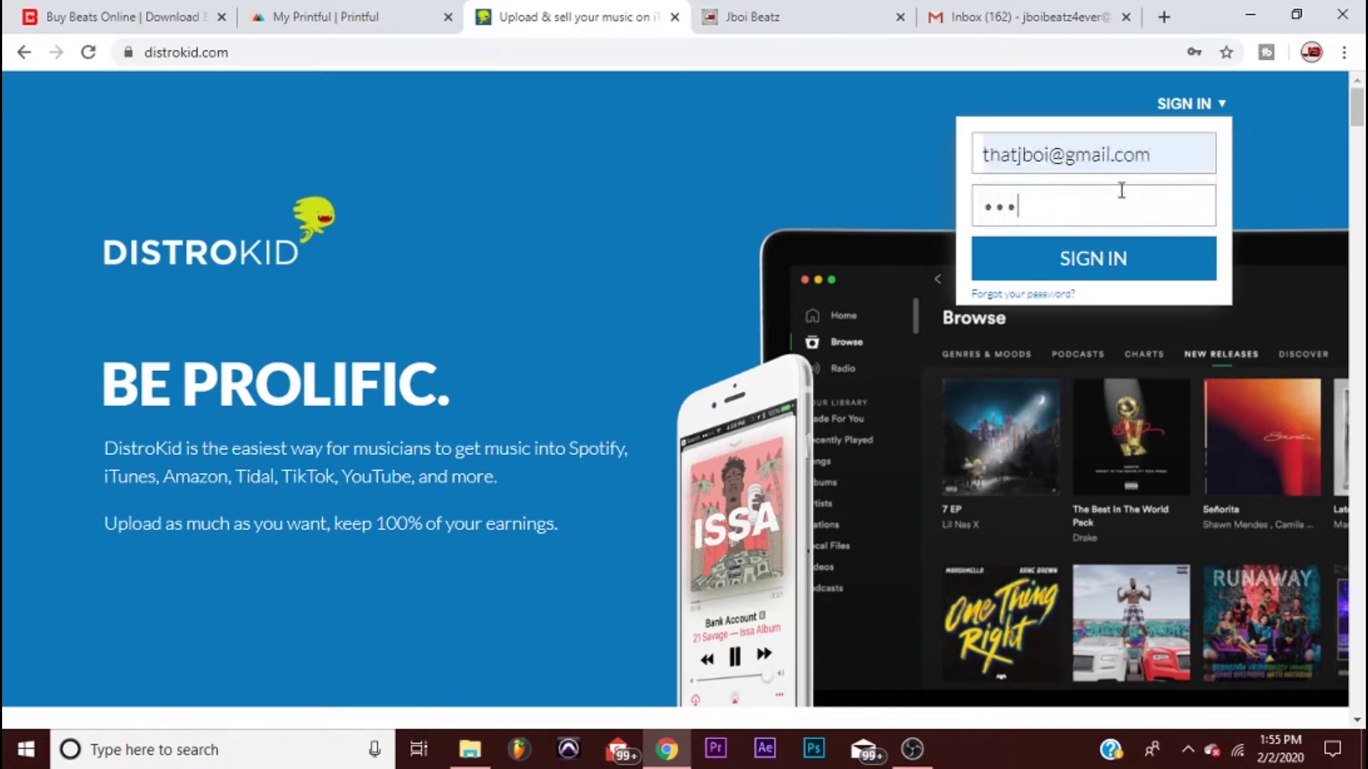
pyautogui.write('•••')
pyautogui.press('Return')
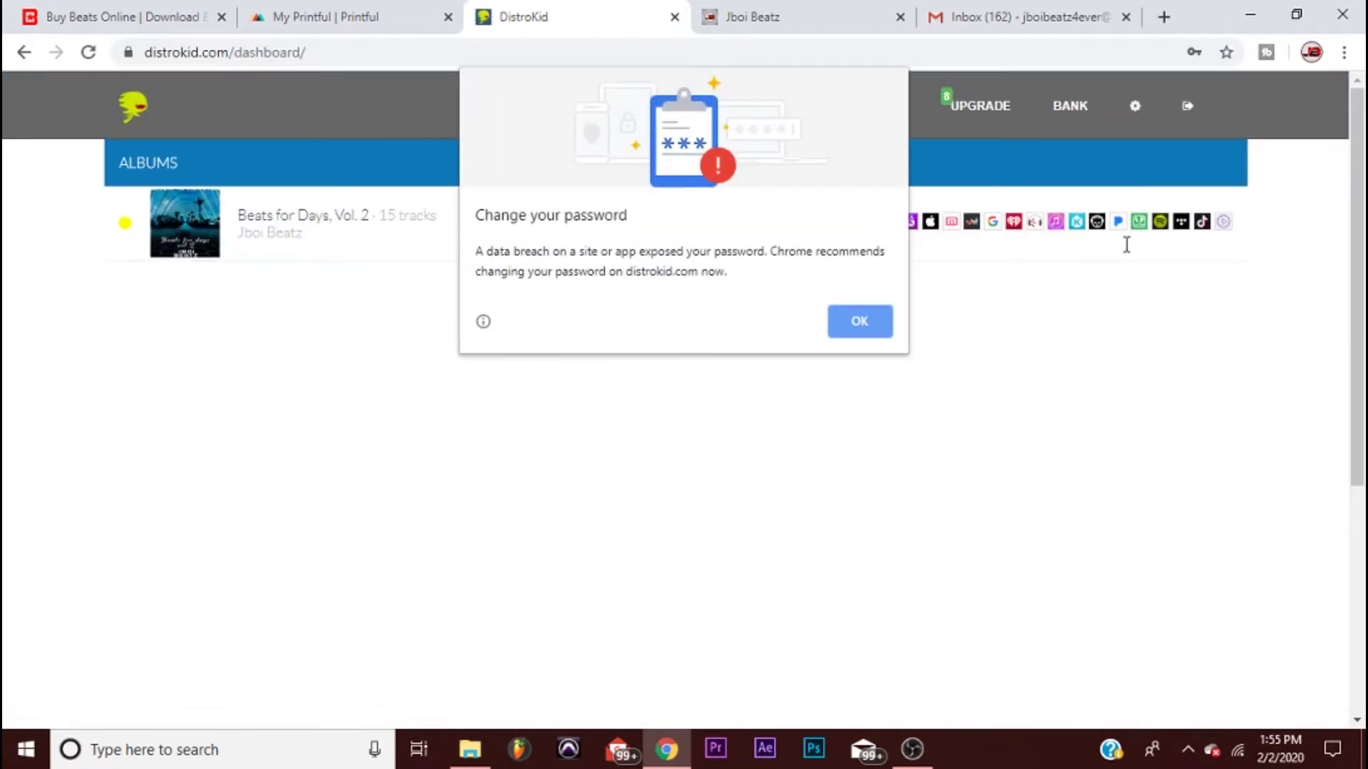
# - Dismiss Chrome's password-breach warning and open DistroKid's Upload Music form
pyautogui.click(868, 326)
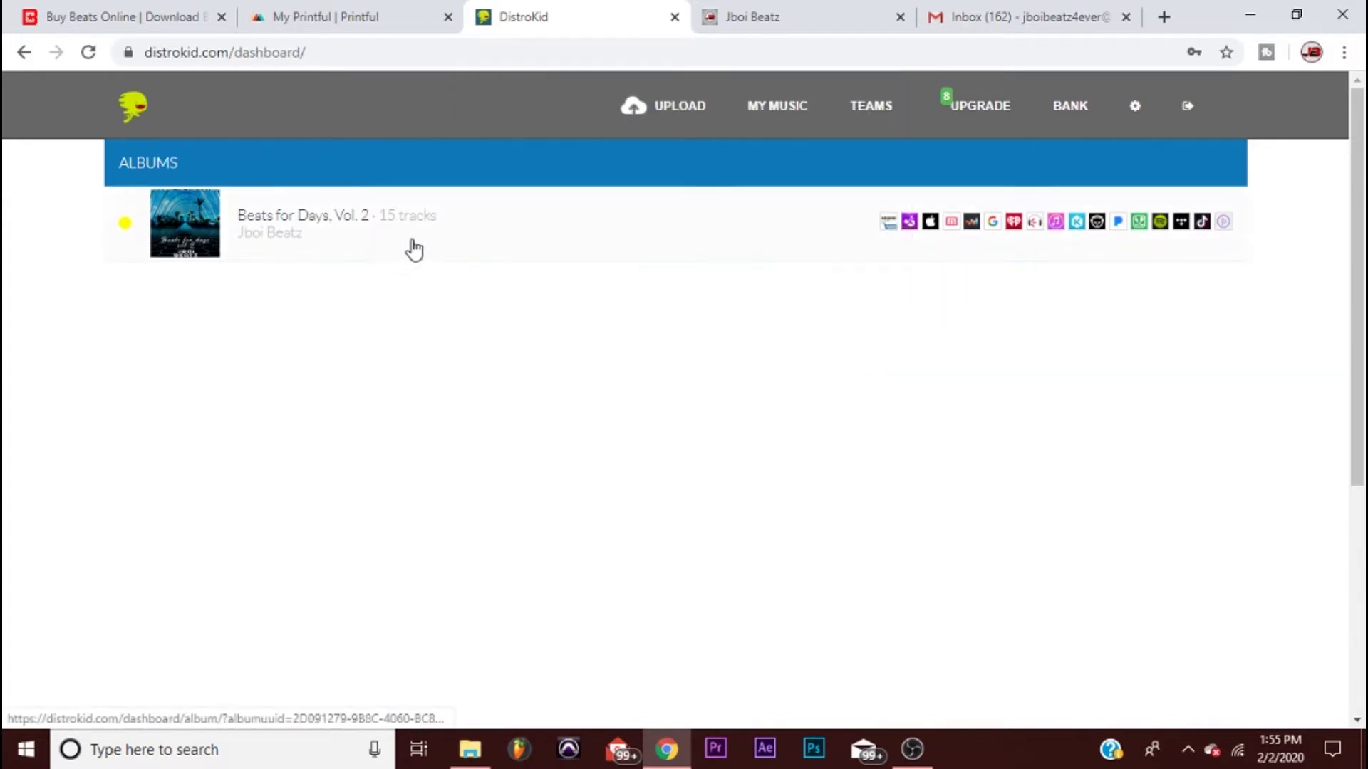
pyautogui.click(681, 107)
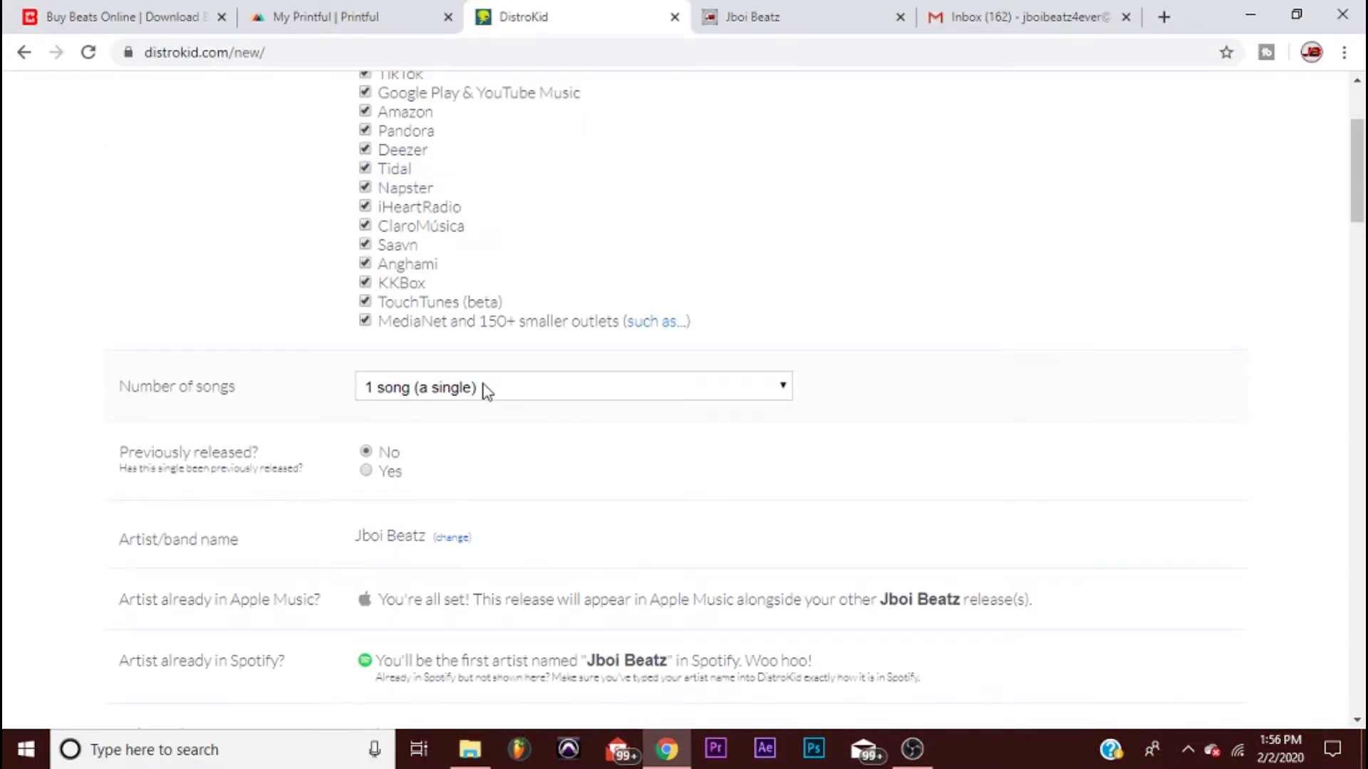
pyautogui.click(490, 392)
pyautogui.scroll(-5, 484, 299)
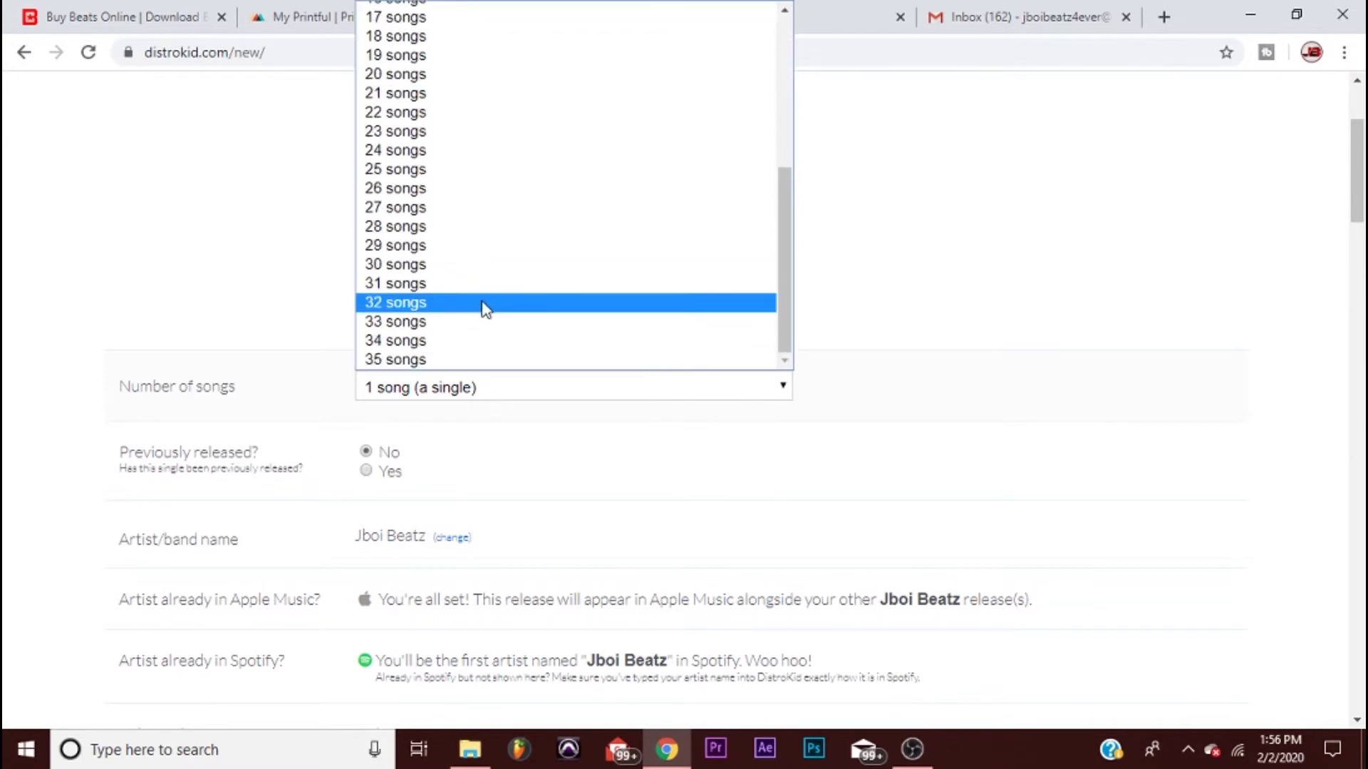
pyautogui.click(442, 391)
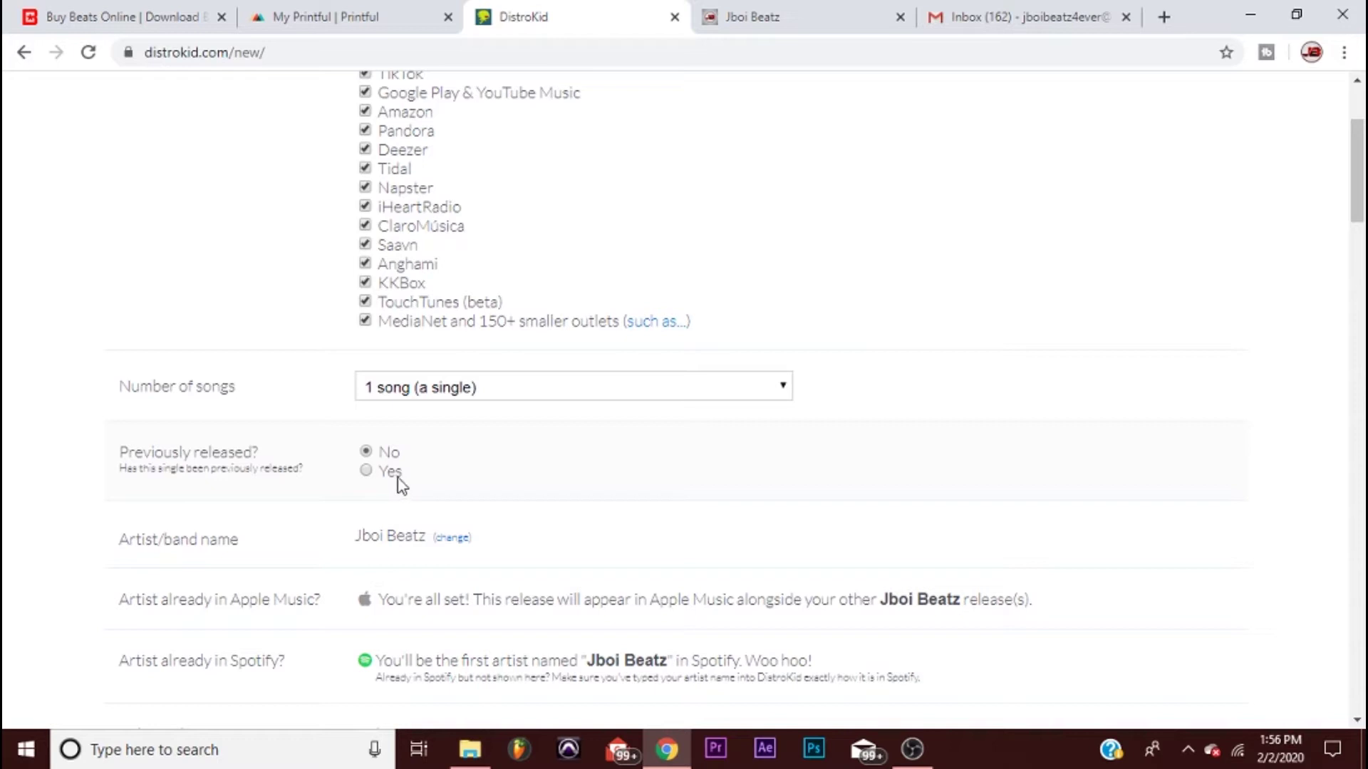
pyautogui.scroll(-1, 361, 536)
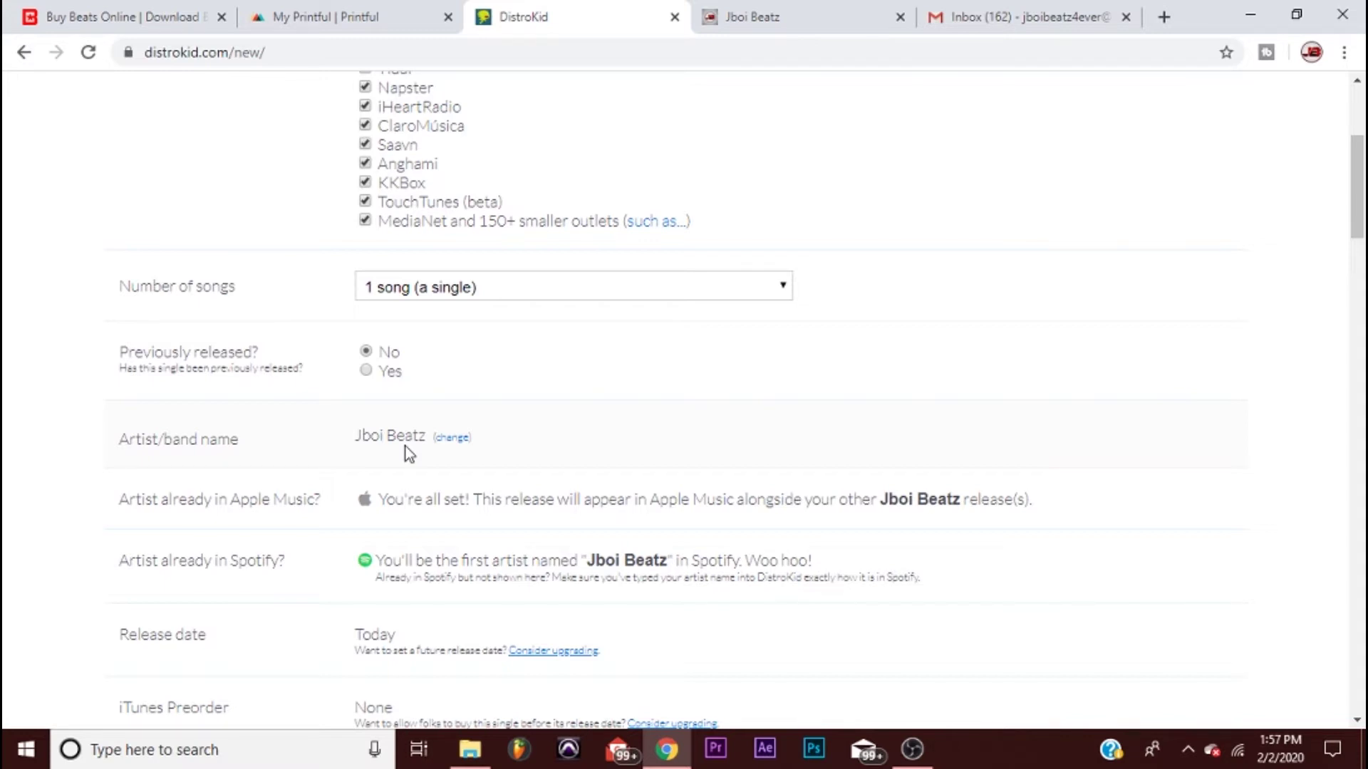
pyautogui.scroll(-3, 238, 427)
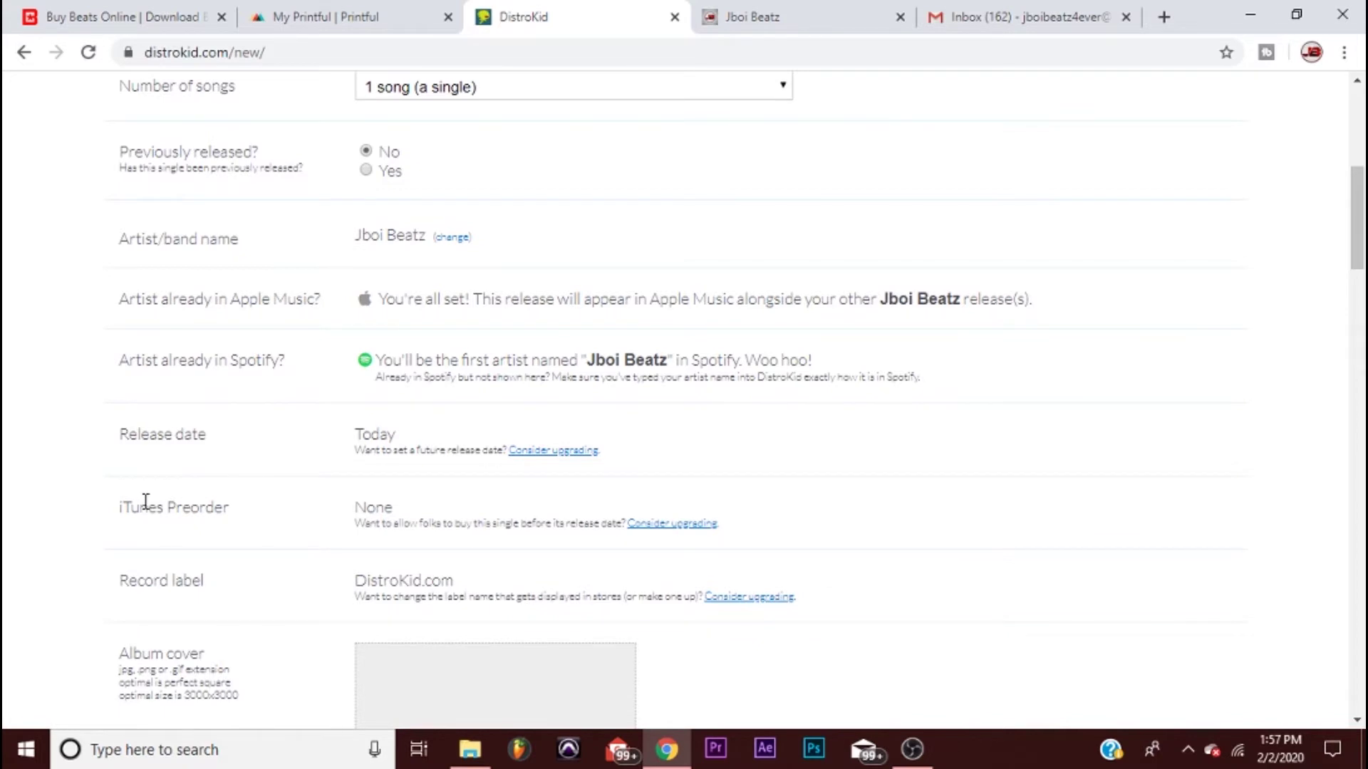
pyautogui.scroll(-3, 230, 417)
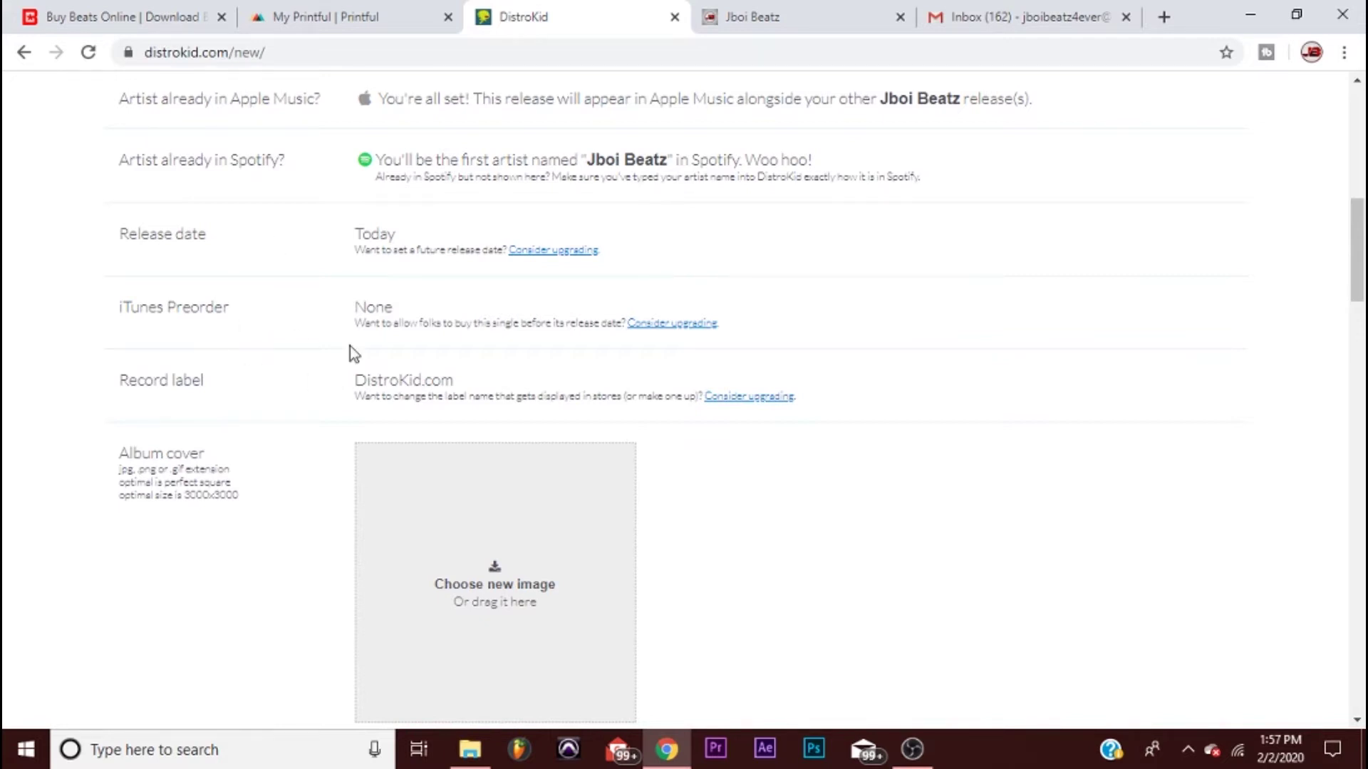
pyautogui.scroll(-1, 454, 477)
pyautogui.scroll(-2, 454, 477)
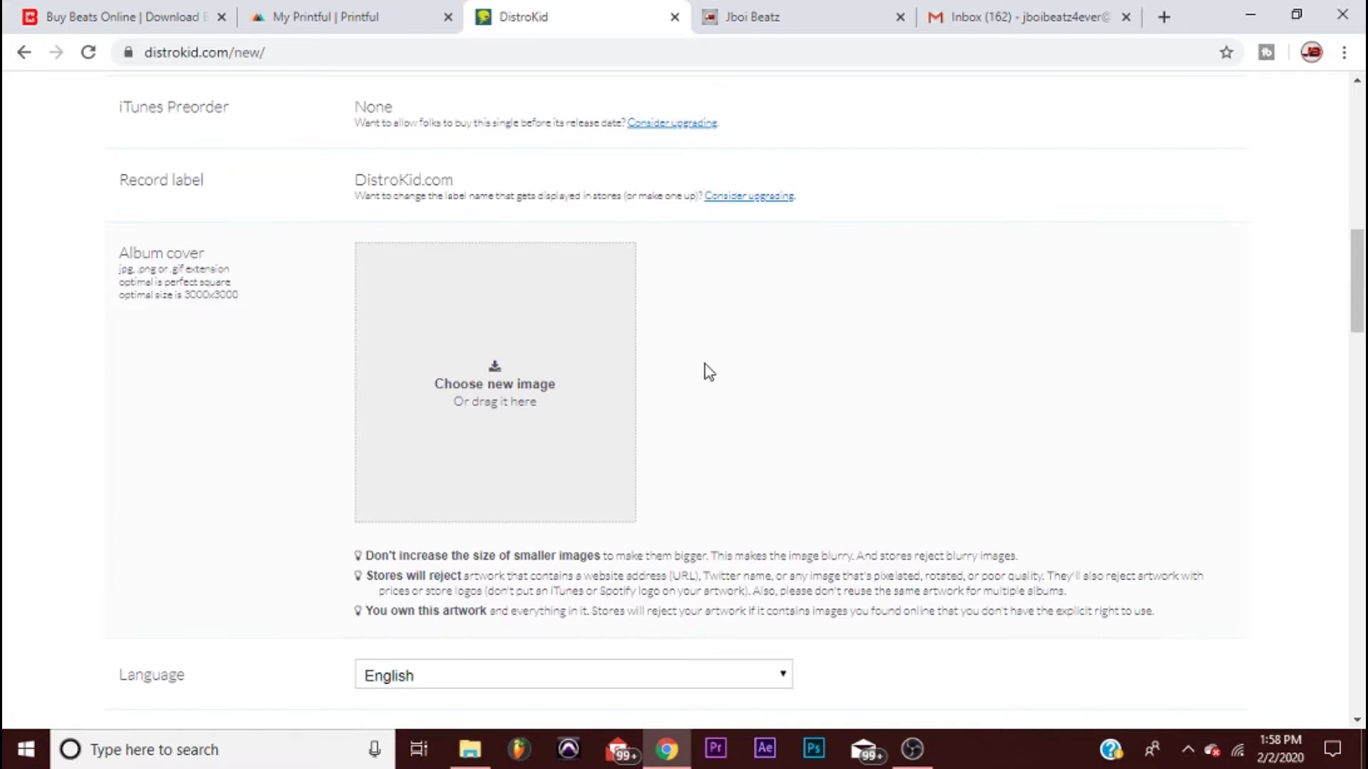
pyautogui.scroll(-1, 706, 365)
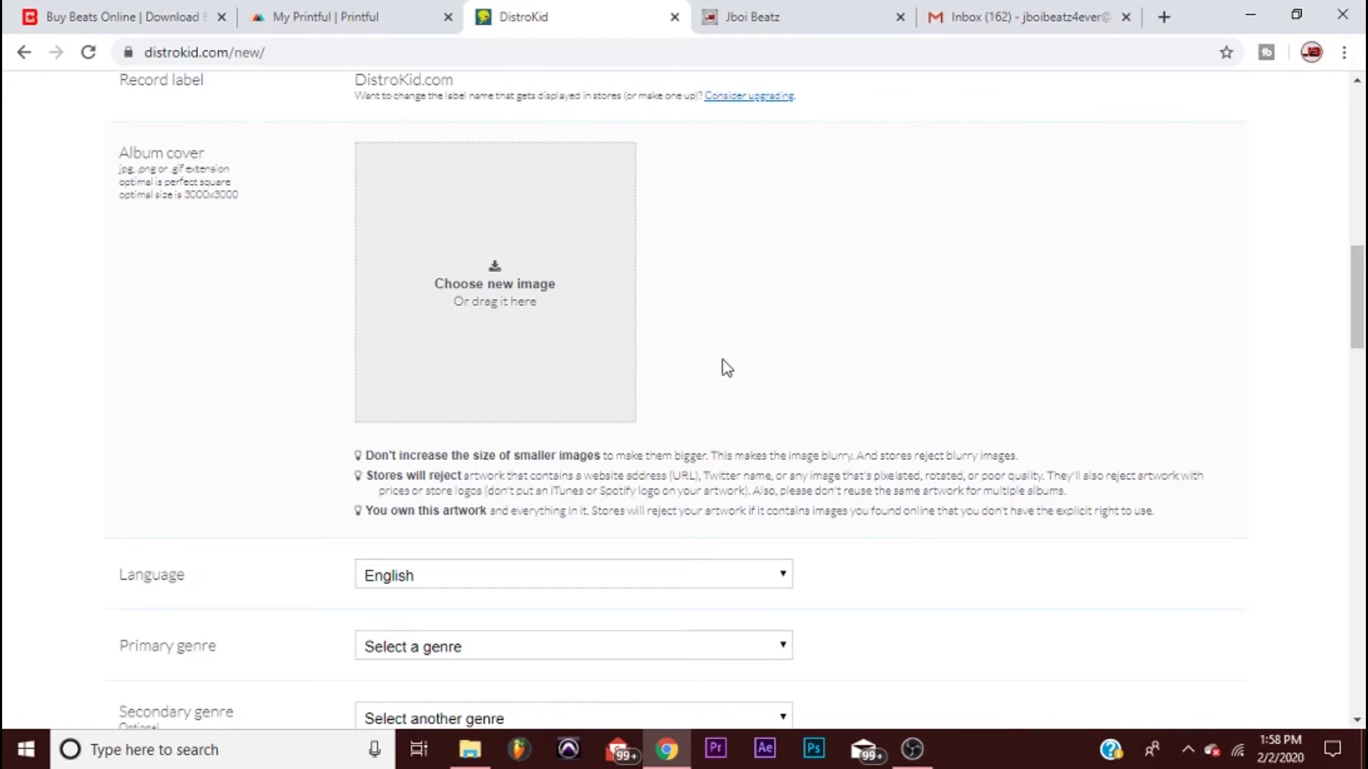
pyautogui.scroll(10, 724, 370)
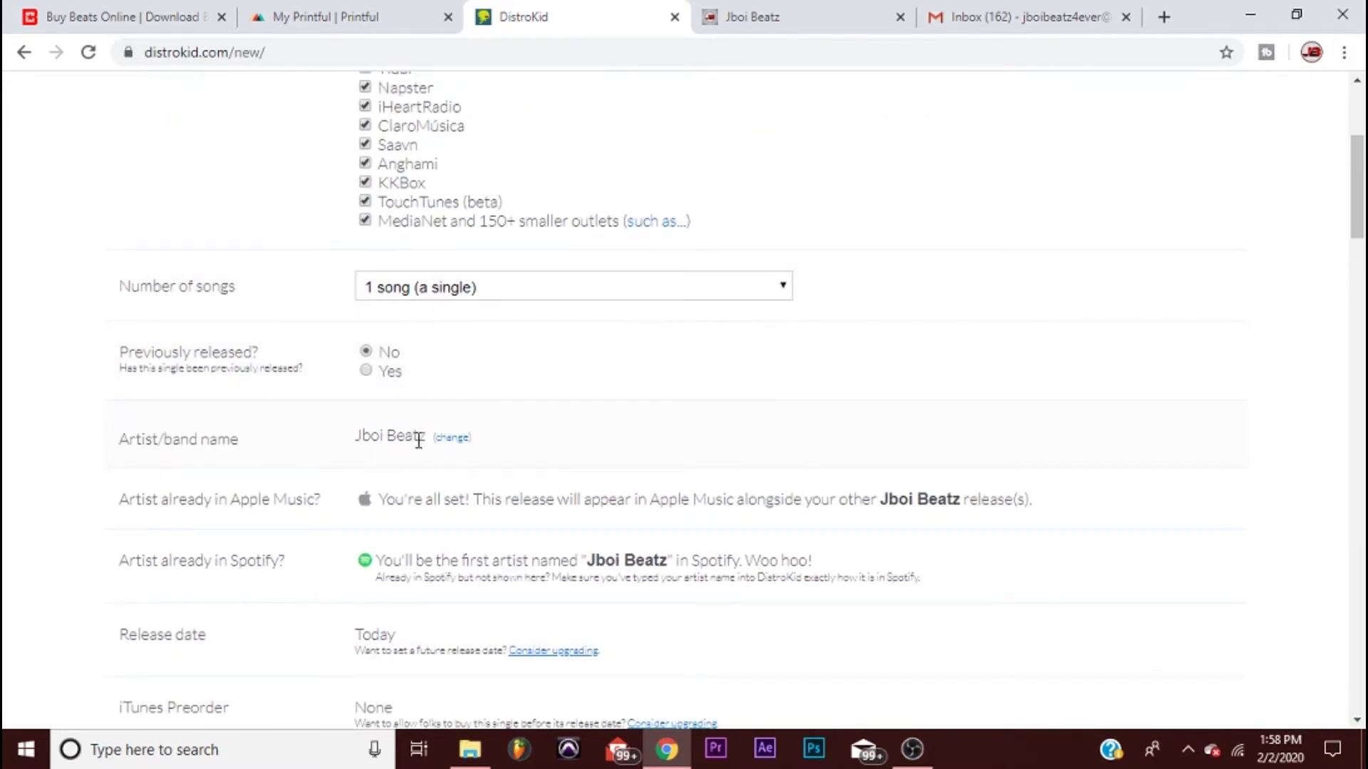
pyautogui.moveTo(358, 432)
pyautogui.mouseDown()
pyautogui.moveTo(430, 437)
pyautogui.moveTo(346, 445)
pyautogui.mouseUp()
pyautogui.click(578, 400)
pyautogui.moveTo(360, 436); pyautogui.dragTo(404, 423)
pyautogui.click(358, 437)
pyautogui.scroll(-8, 516, 420)
pyautogui.scroll(-1, 705, 388)
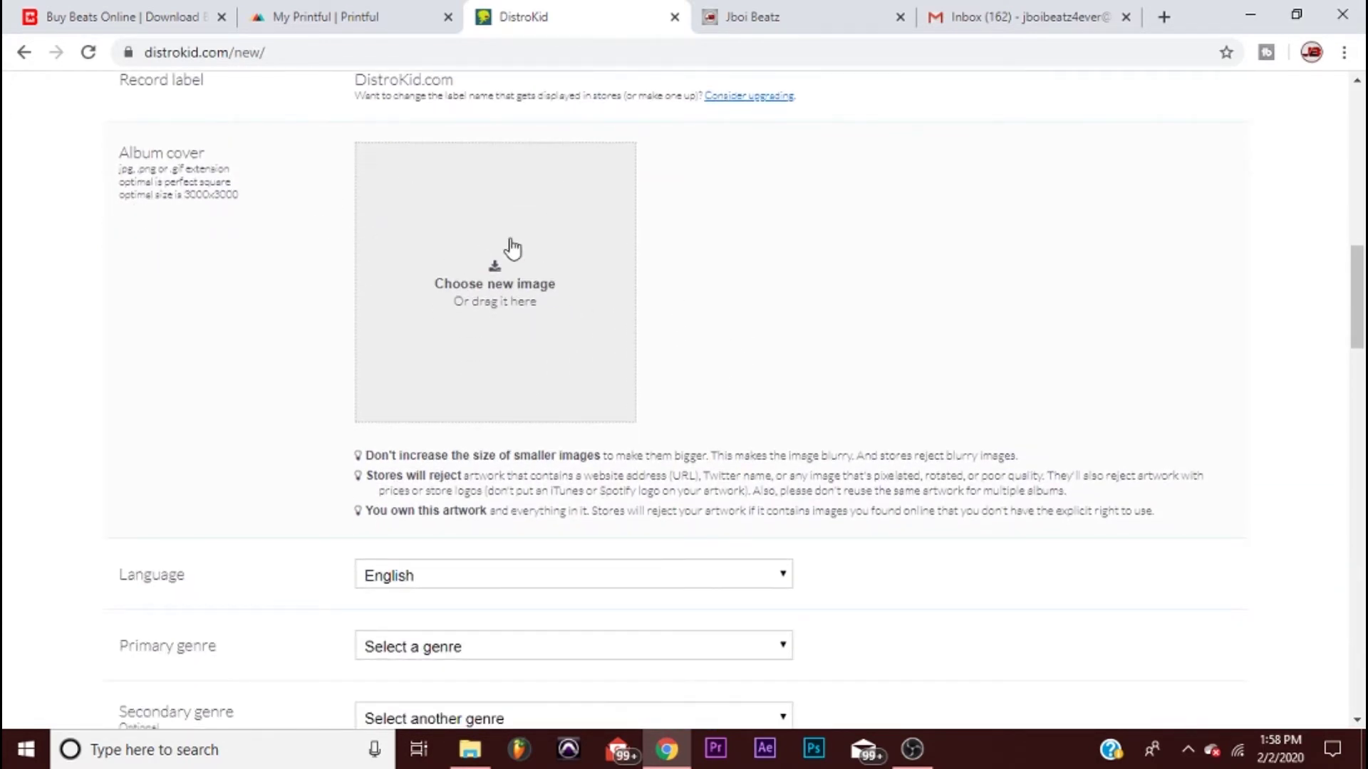
pyautogui.scroll(-1, 582, 299)
pyautogui.scroll(-2, 581, 318)
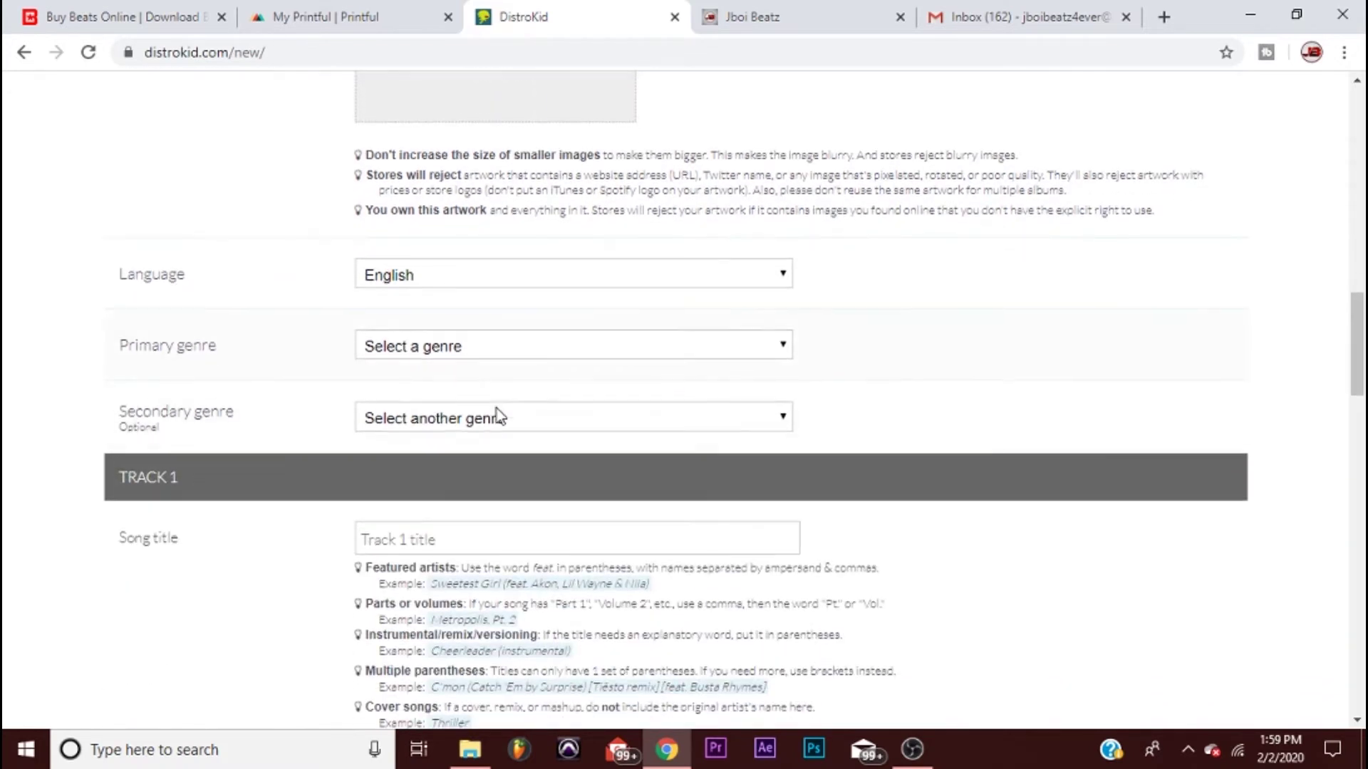
pyautogui.scroll(7, 479, 363)
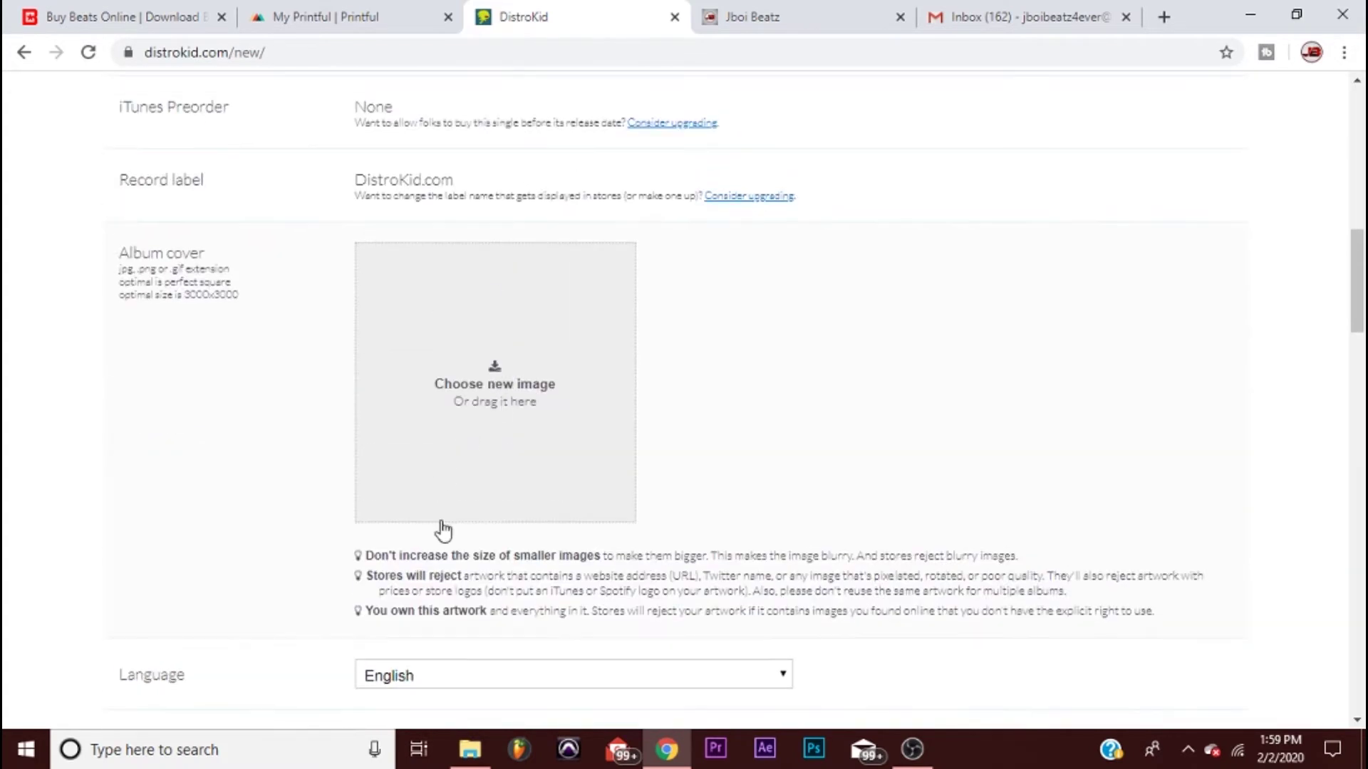
pyautogui.scroll(2, 449, 293)
pyautogui.scroll(-8, 463, 296)
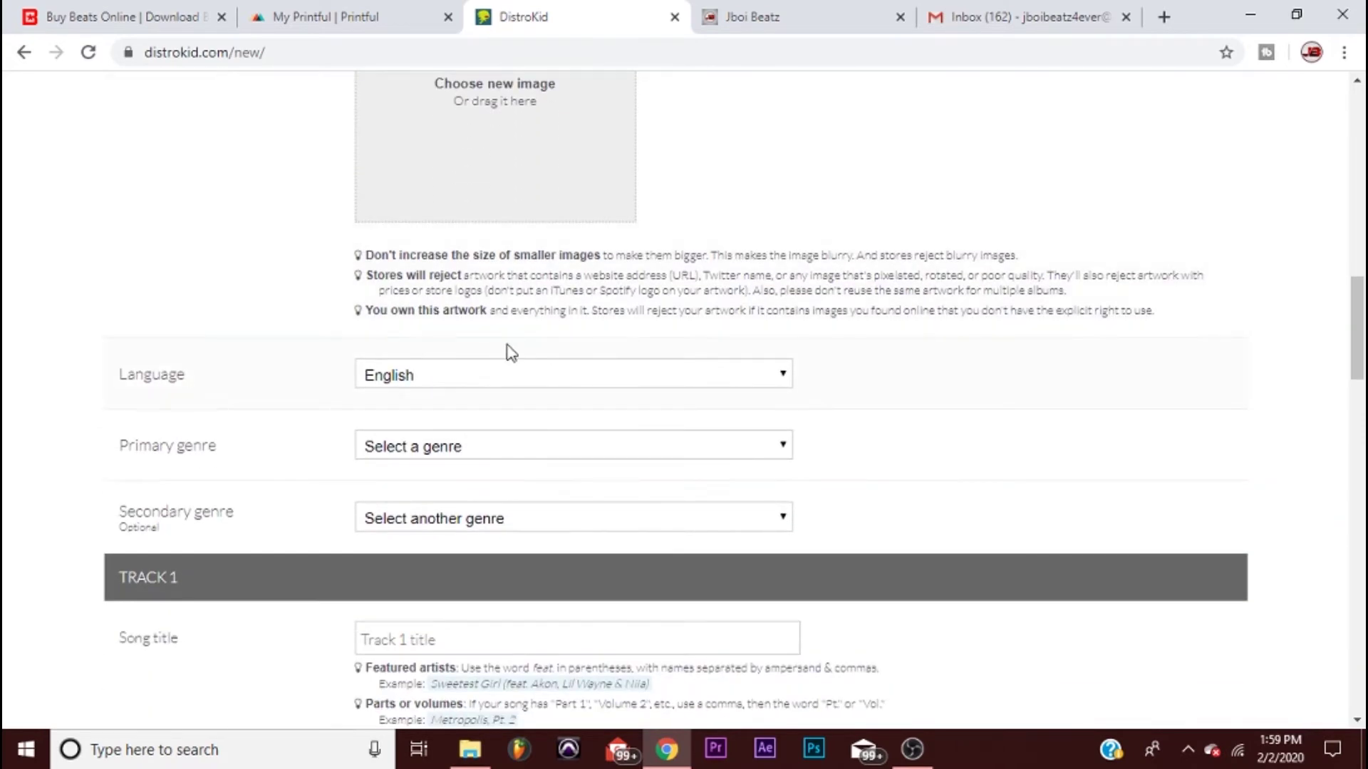
pyautogui.scroll(12, 507, 351)
pyautogui.scroll(-10, 544, 349)
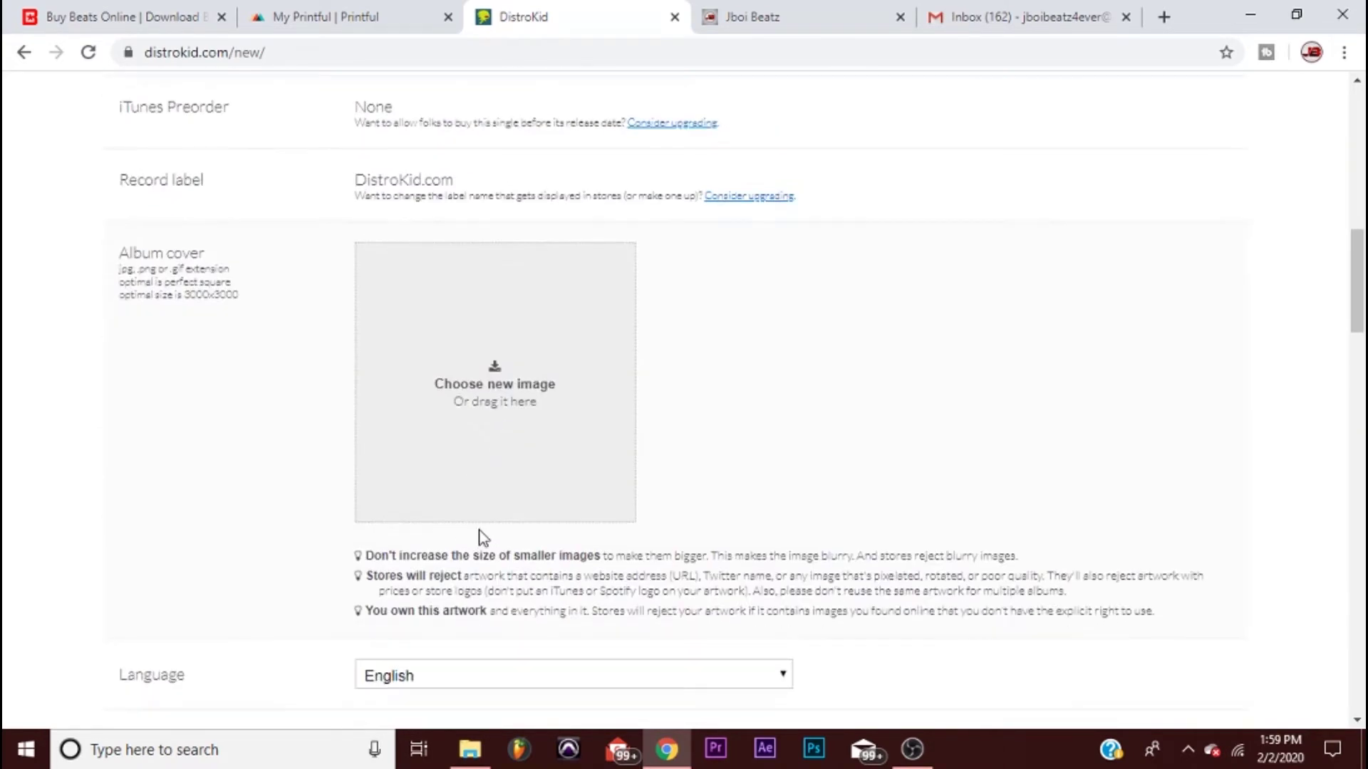
pyautogui.scroll(8, 614, 337)
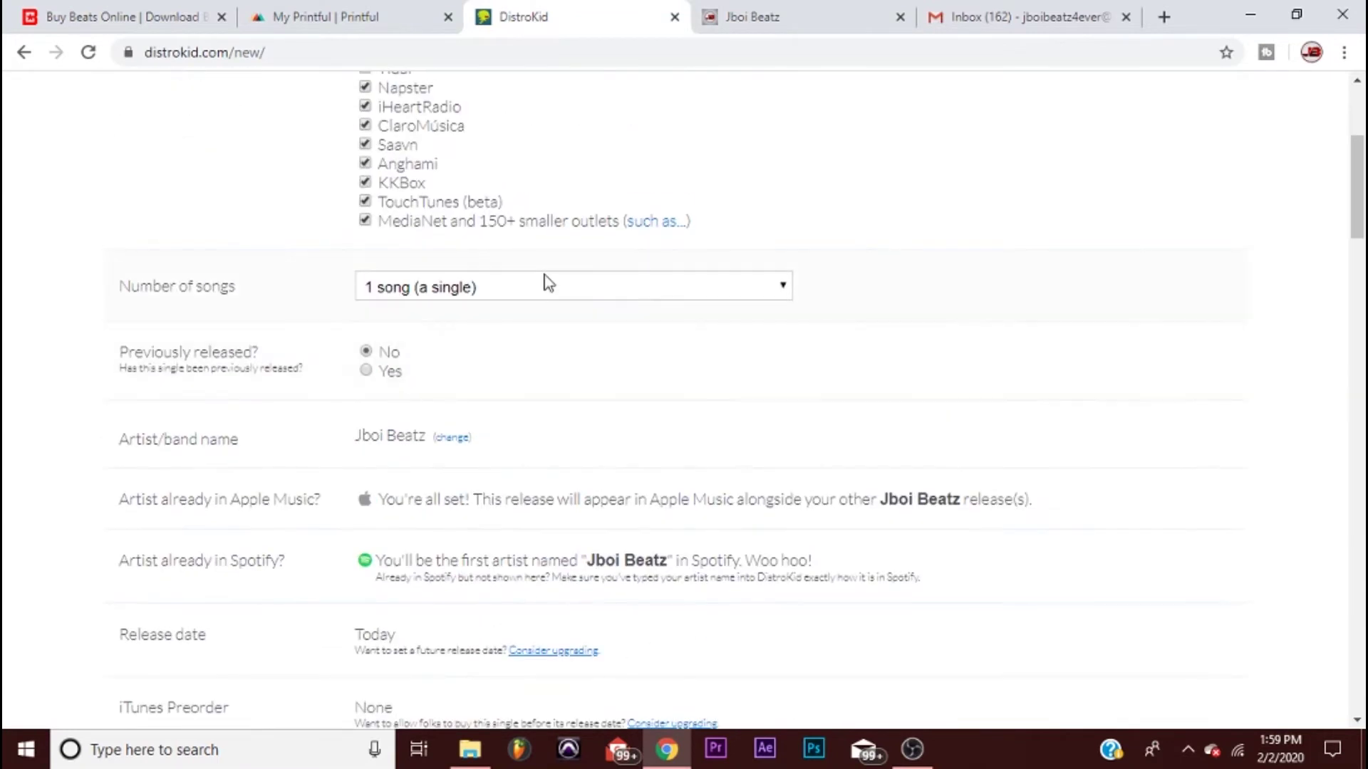
# - Set the album's number of songs to 15 and look over the album fields
pyautogui.click(543, 284)
pyautogui.click(393, 579)
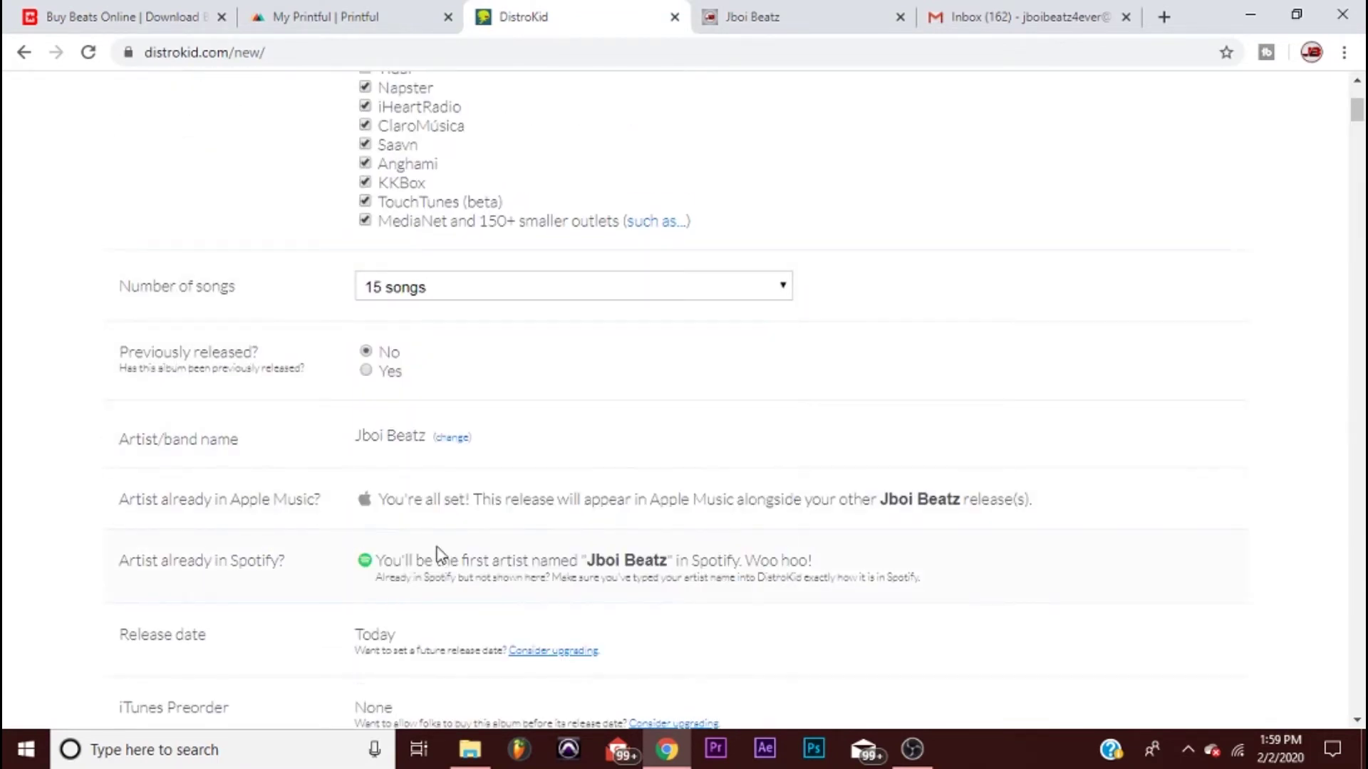
pyautogui.scroll(-6, 288, 548)
pyautogui.scroll(-2, 356, 484)
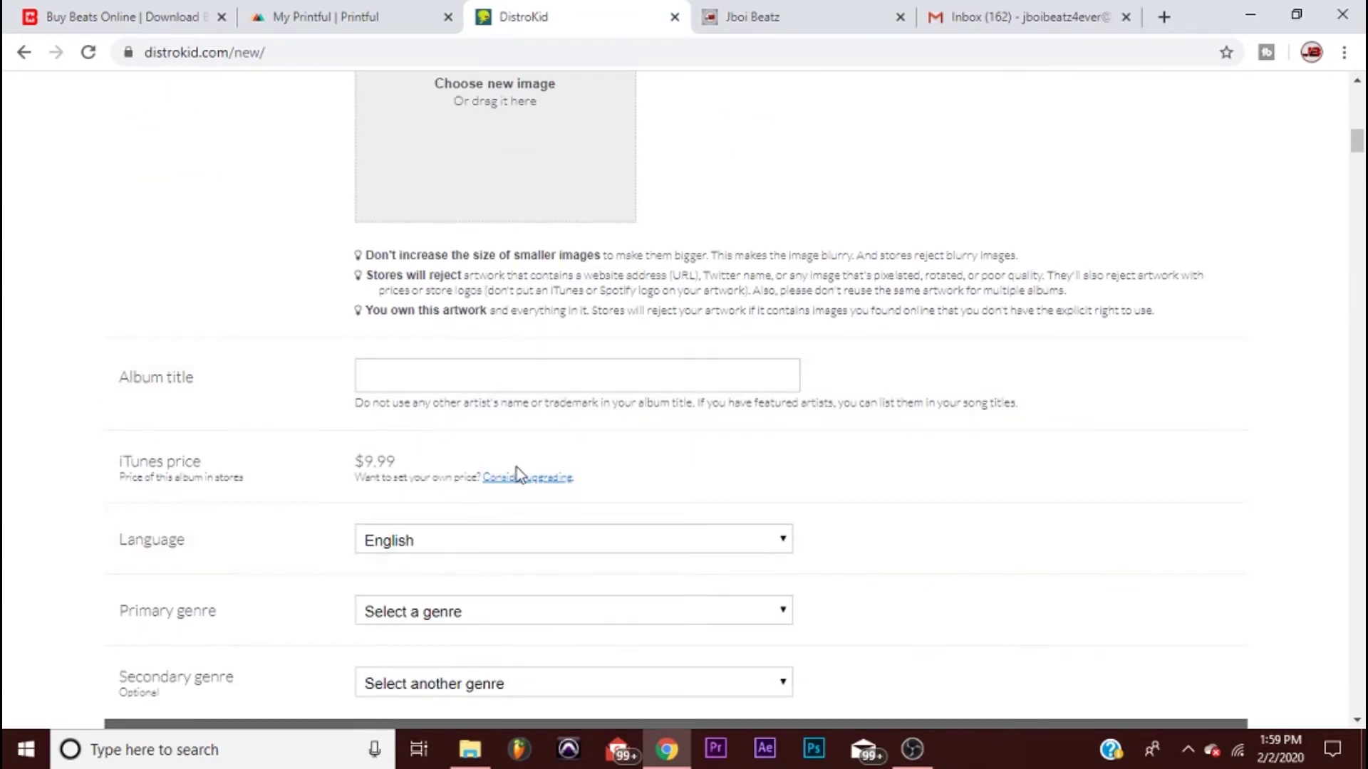
pyautogui.scroll(7, 456, 427)
pyautogui.scroll(6, 470, 416)
pyautogui.scroll(-15, 462, 416)
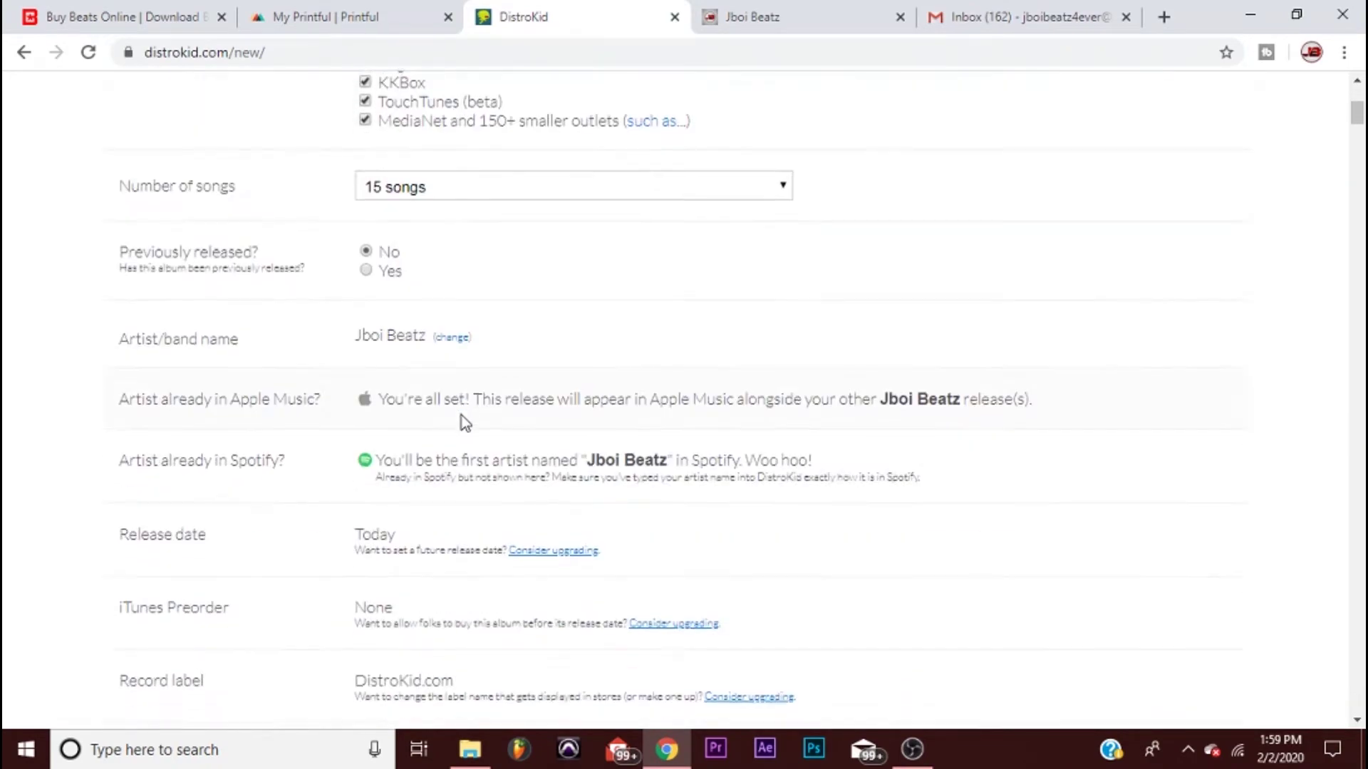
pyautogui.scroll(-6, 449, 406)
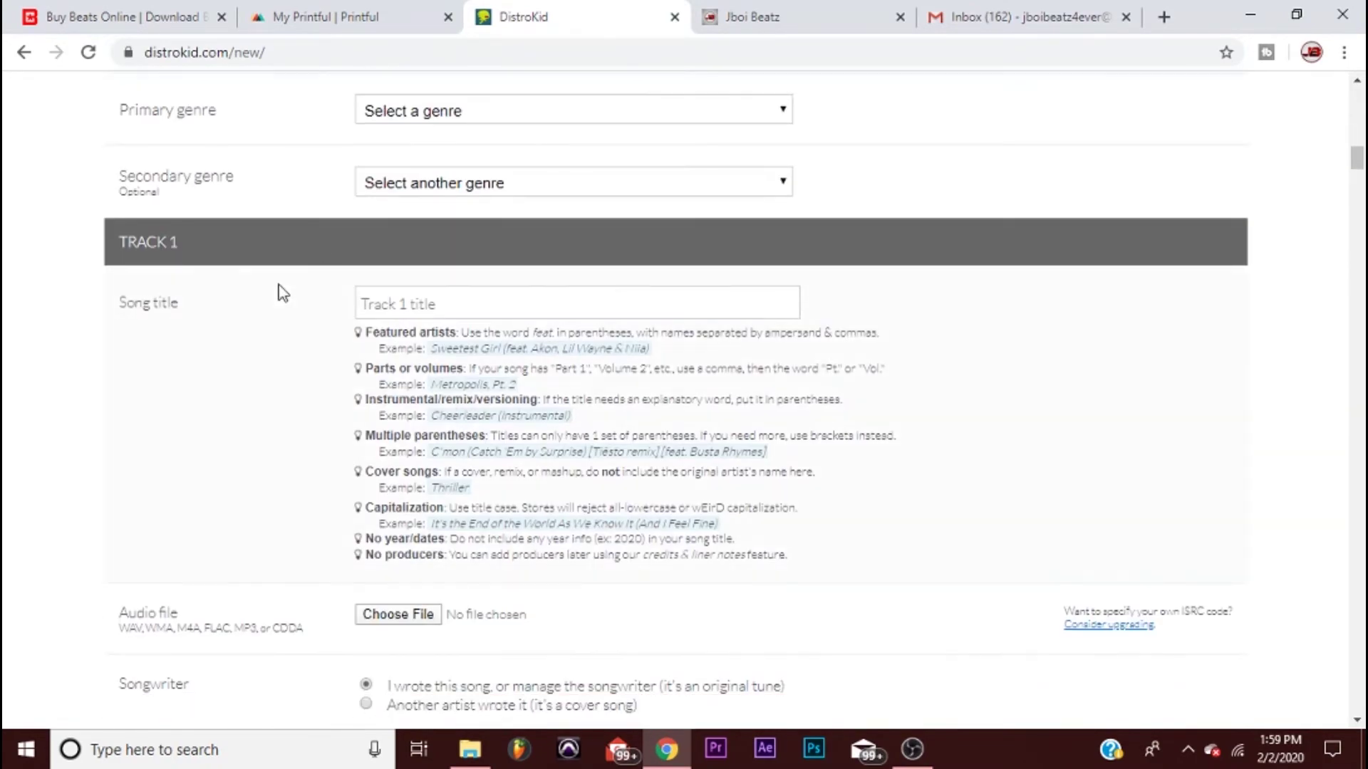
pyautogui.scroll(-7, 317, 292)
pyautogui.scroll(-5, 316, 292)
pyautogui.scroll(12, 349, 335)
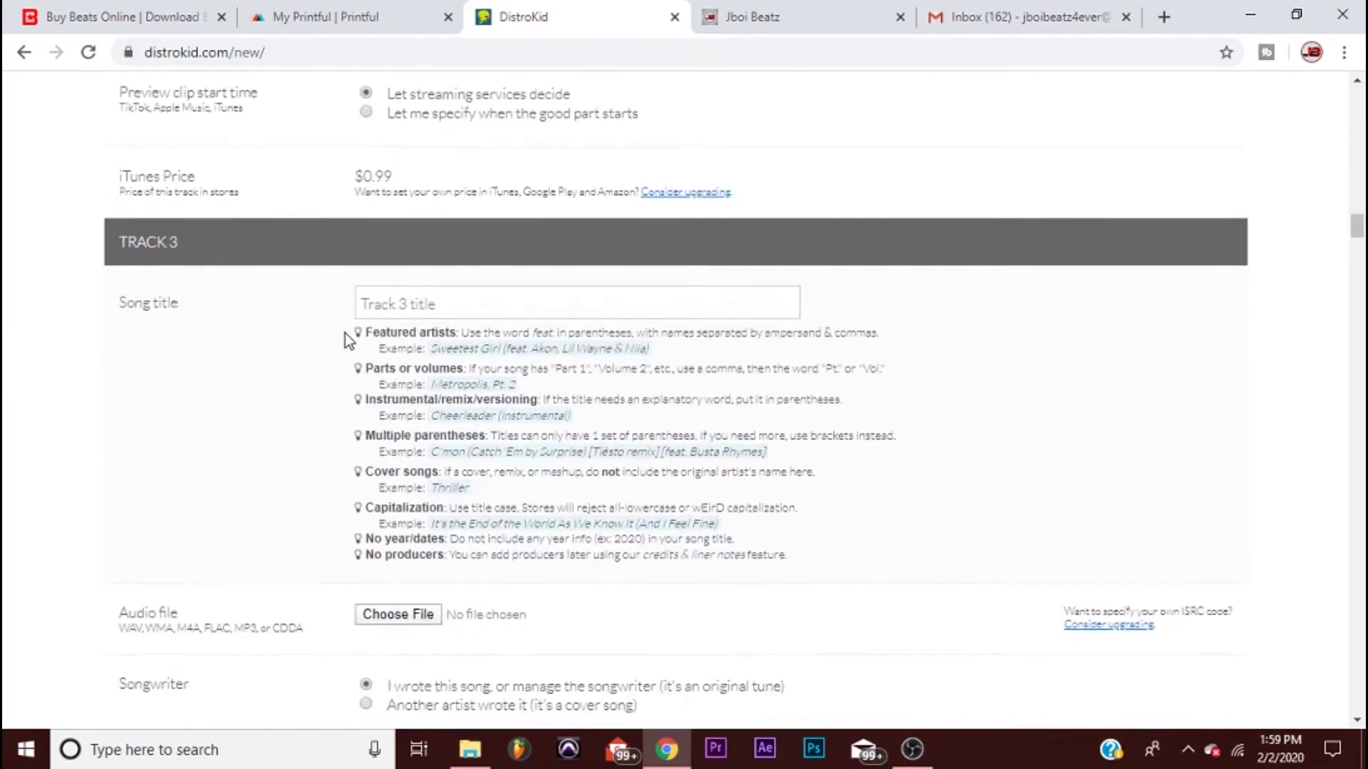
pyautogui.scroll(9, 399, 291)
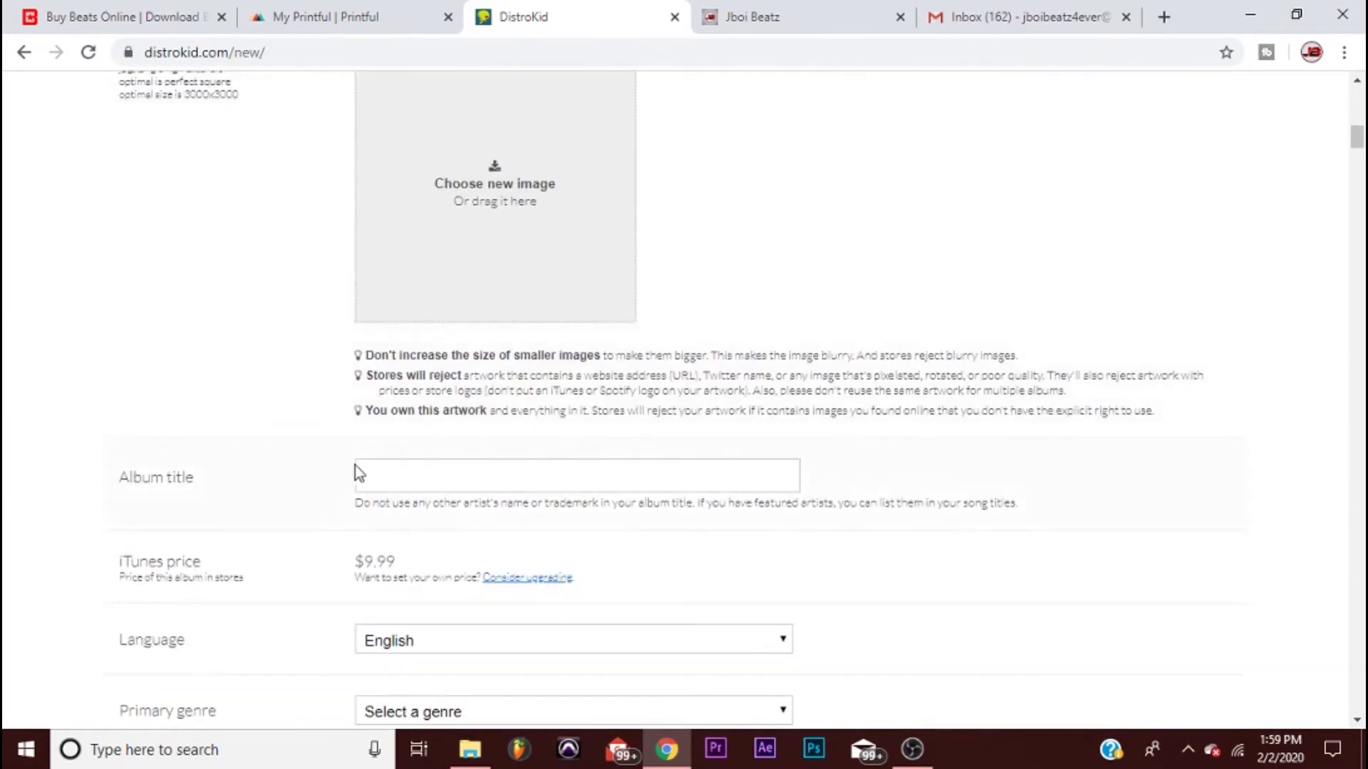
# - Focus the Album title field and re-confirm the song count stays at 15 songs
pyautogui.click(373, 471)
pyautogui.scroll(10, 690, 455)
pyautogui.scroll(4, 473, 381)
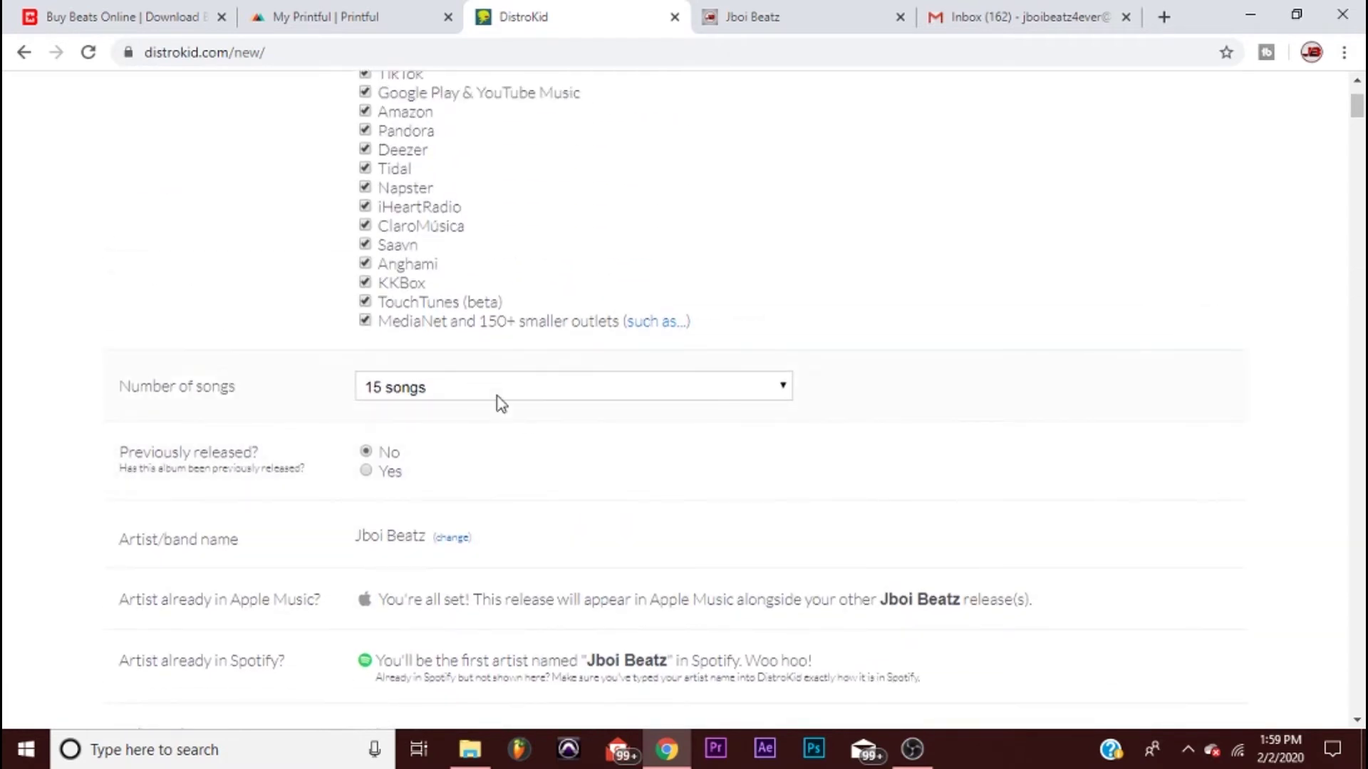
pyautogui.click(509, 385)
pyautogui.scroll(3, 556, 271)
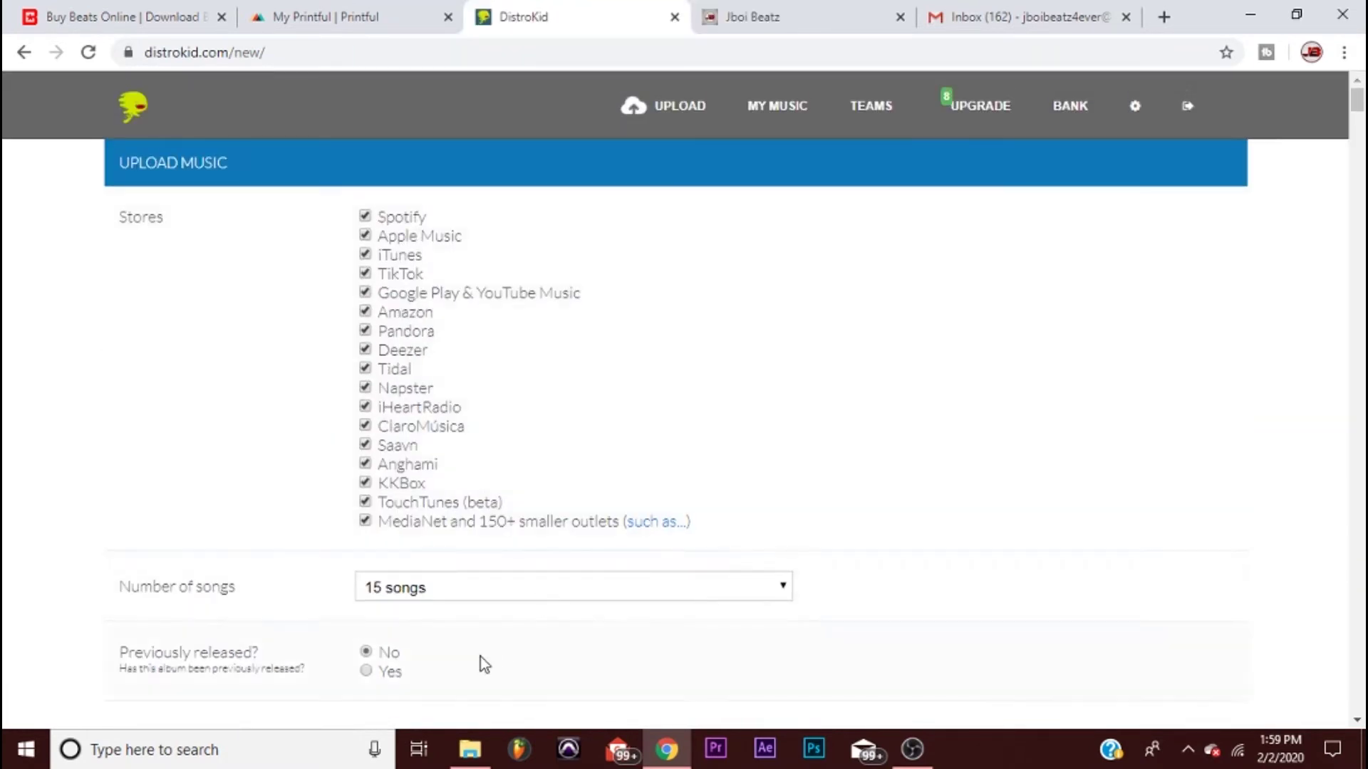
pyautogui.click(462, 584)
pyautogui.click(460, 584)
# - Select Track 1's song title field and bring its Audio file row into view
pyautogui.scroll(-17, 339, 597)
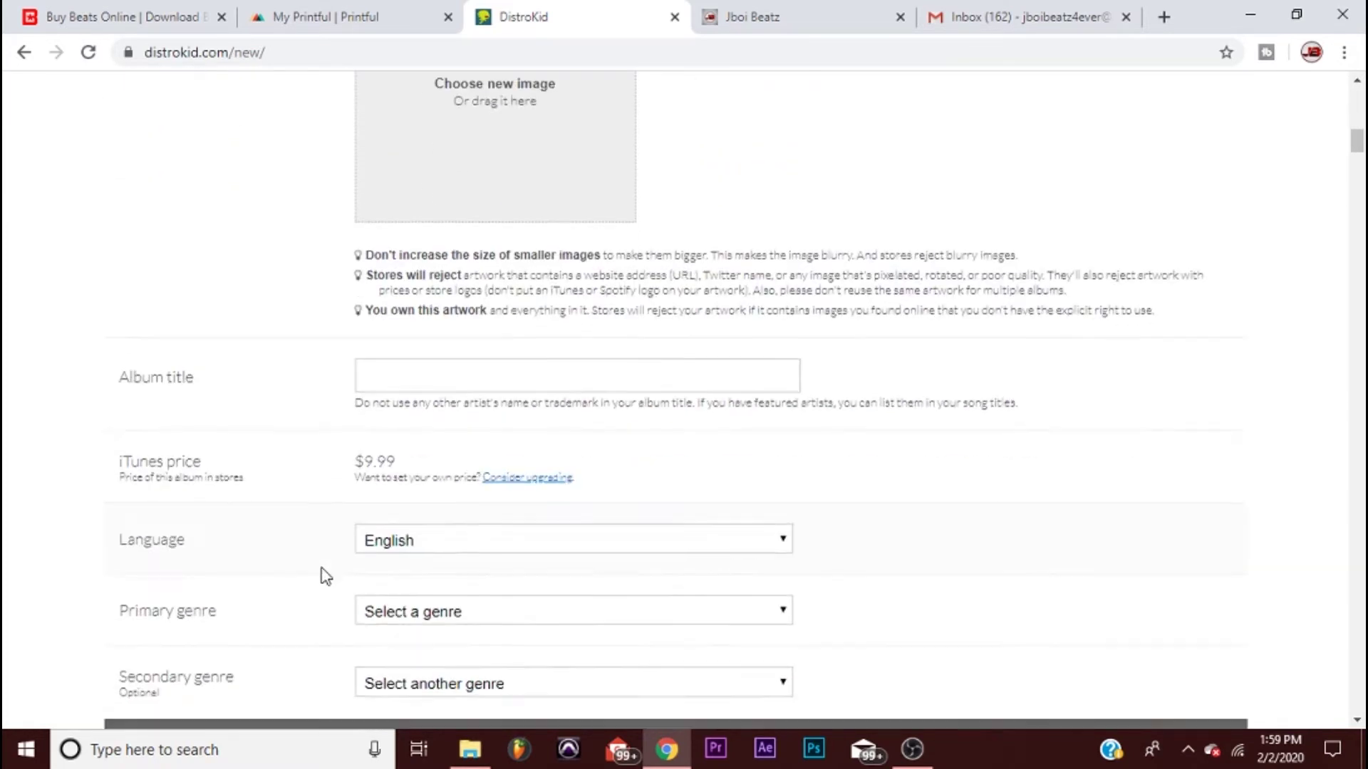
pyautogui.scroll(-3, 322, 574)
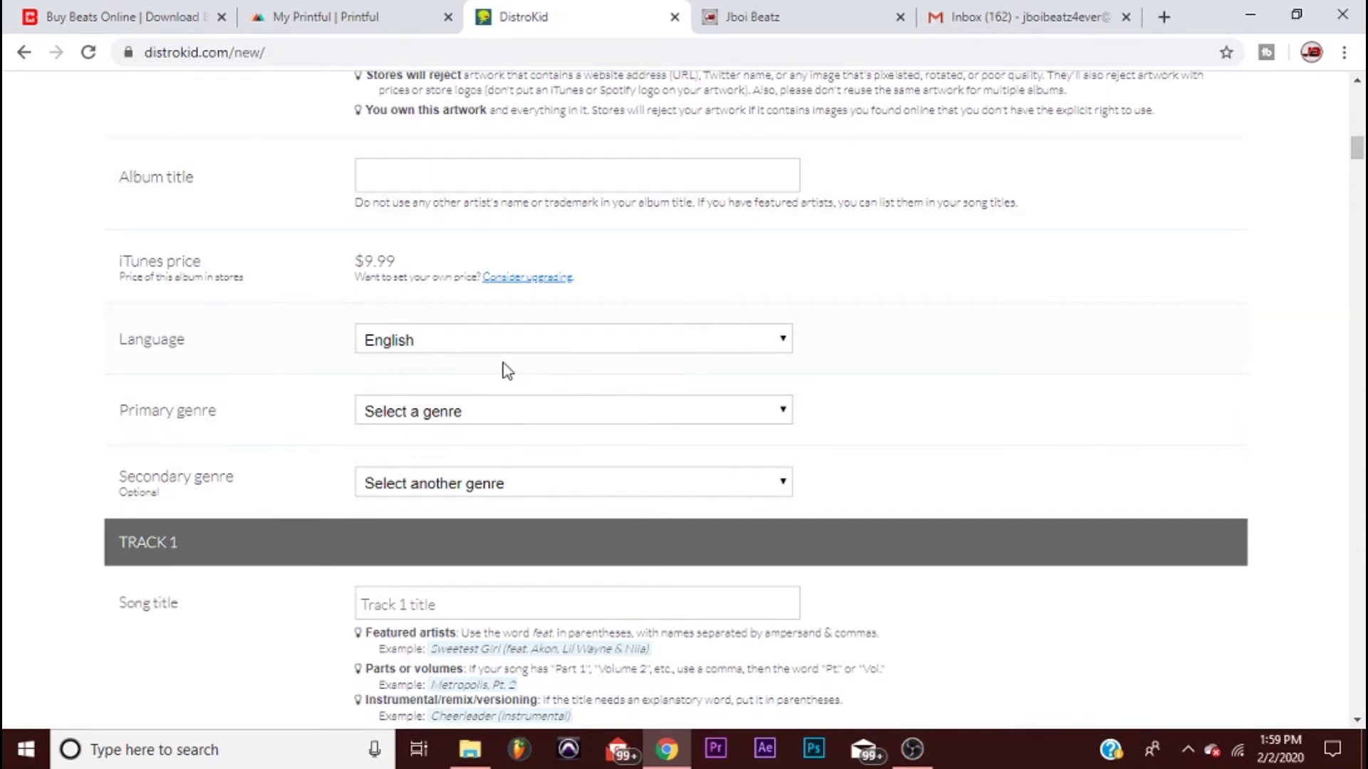
pyautogui.scroll(-3, 540, 466)
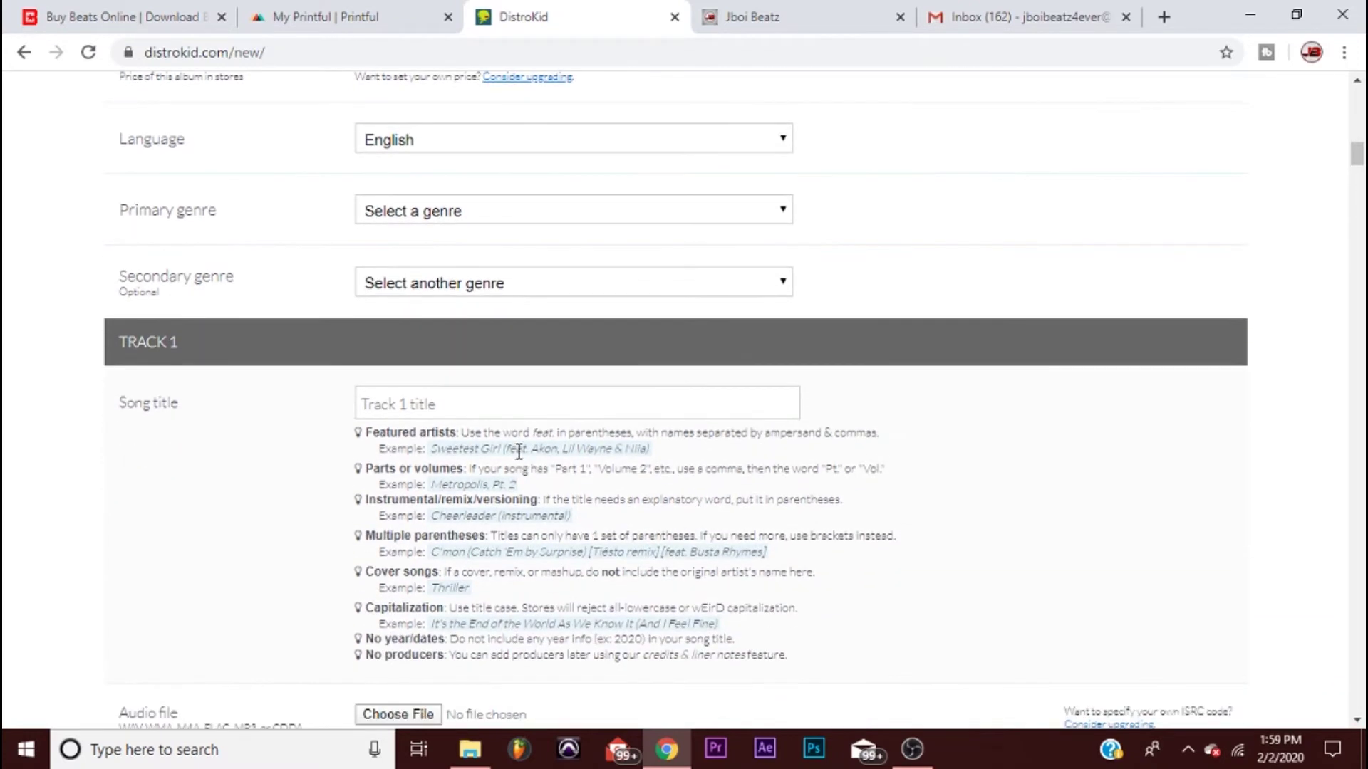
pyautogui.click(478, 400)
pyautogui.scroll(-3, 558, 410)
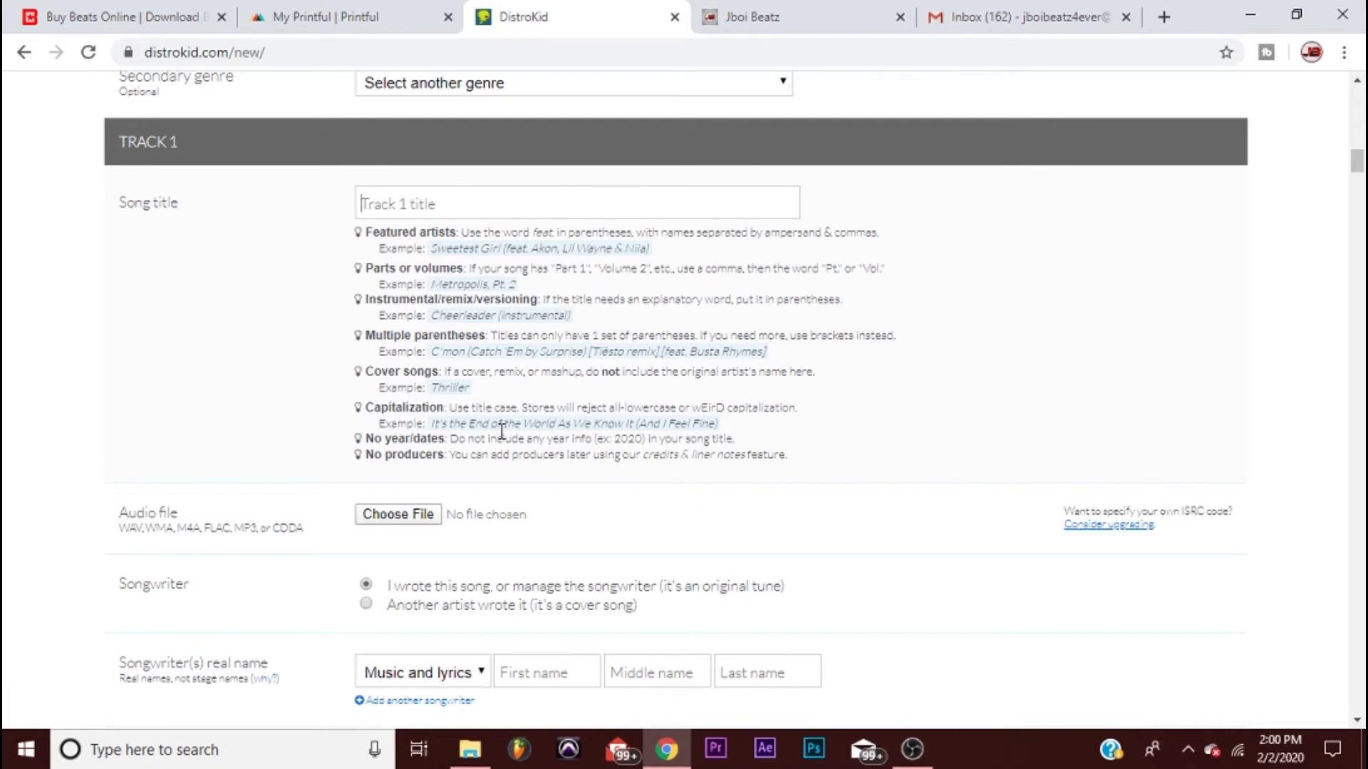
pyautogui.scroll(-3, 501, 431)
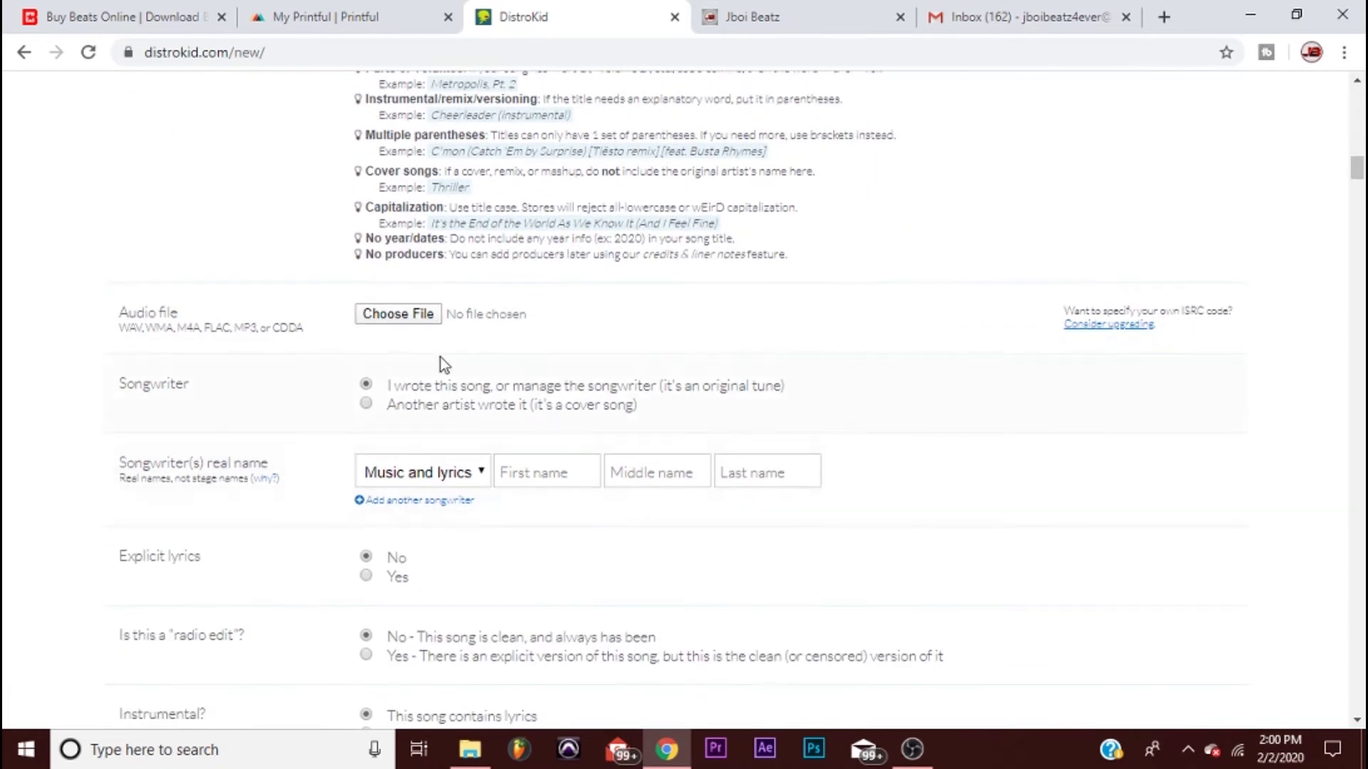
# - Attach JBOI- Beautiful Day.mp3 from the Samples folder as Track 1's audio file
pyautogui.click(416, 315)
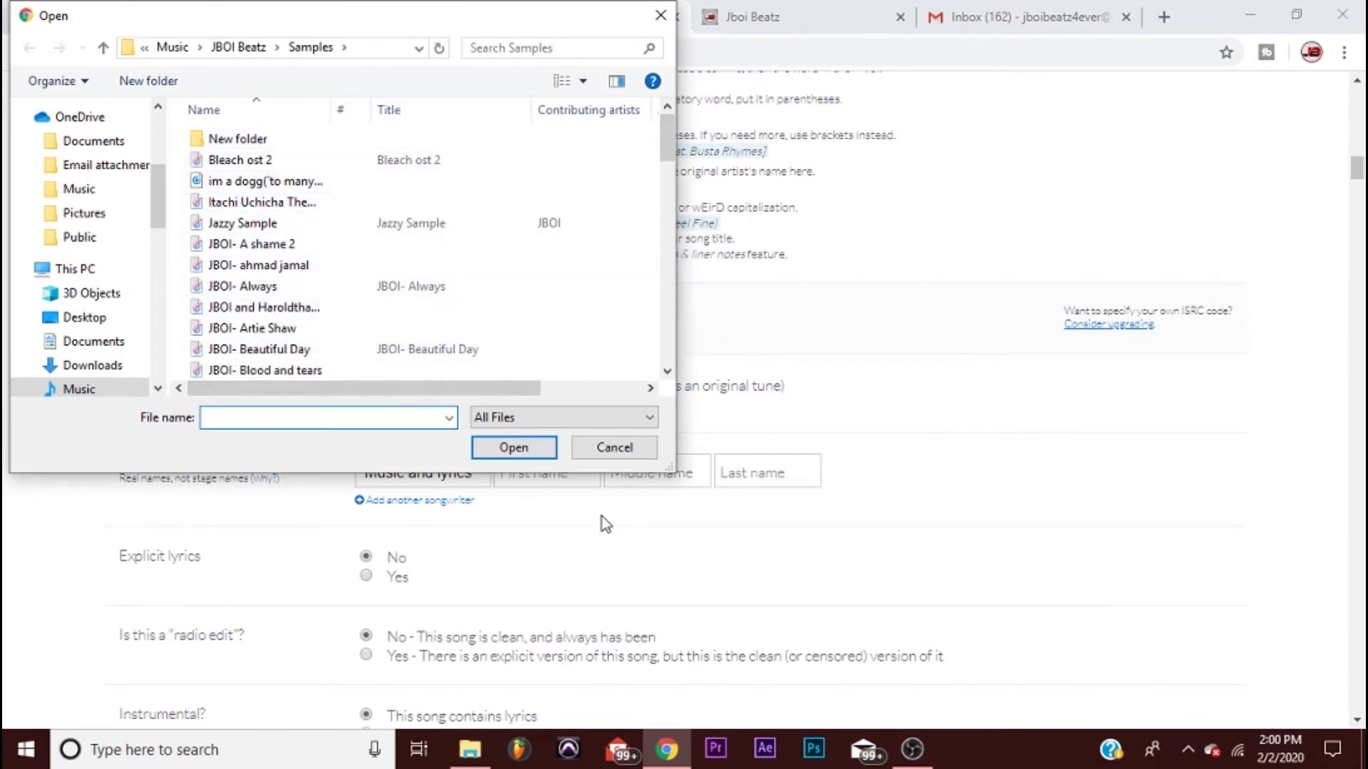
pyautogui.click(613, 447)
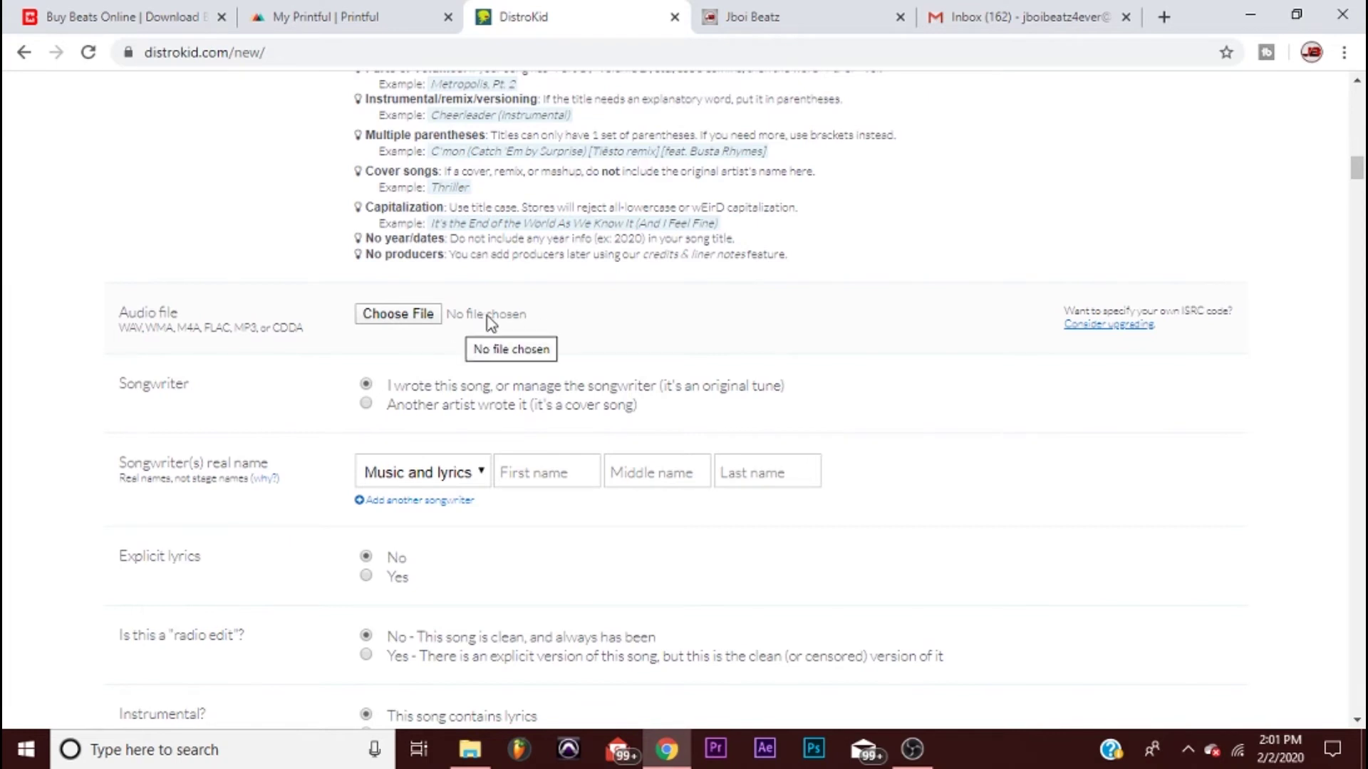
pyautogui.click(575, 311)
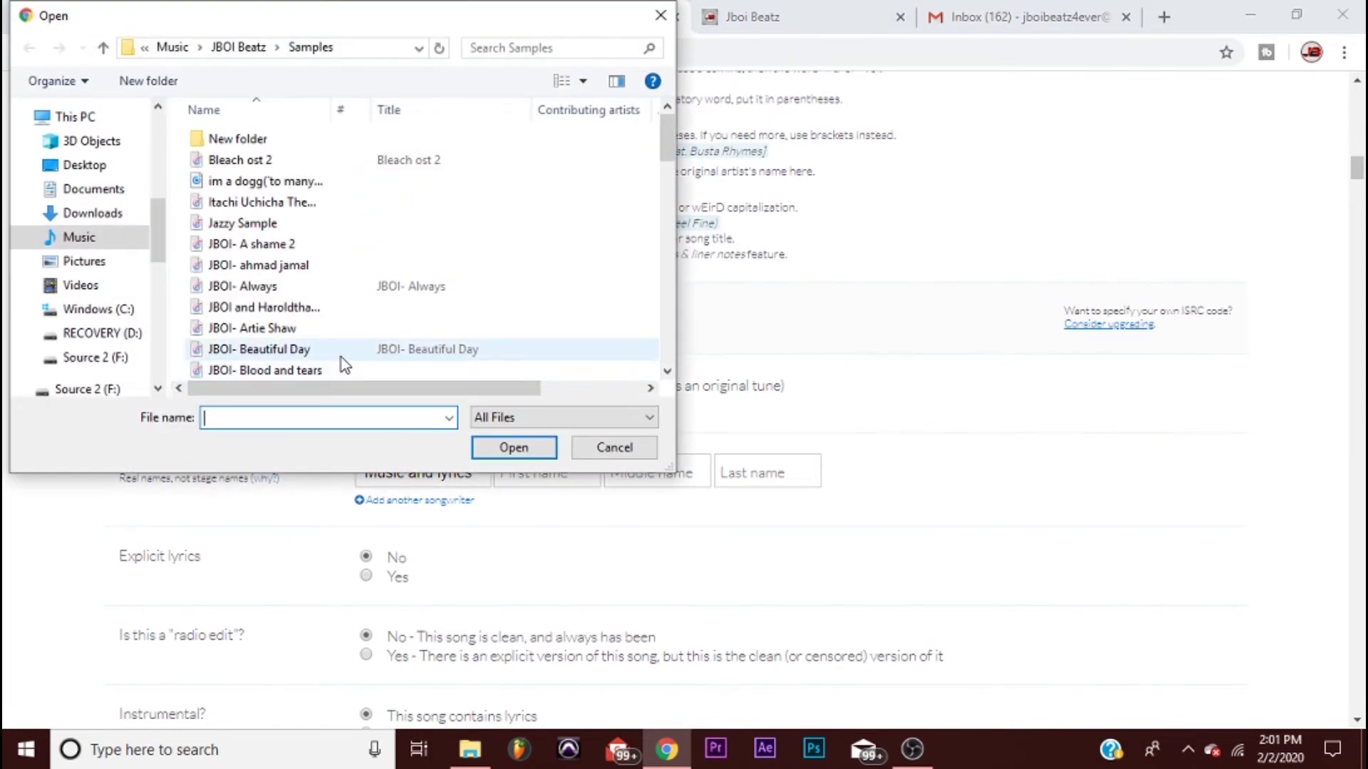
pyautogui.click(314, 350)
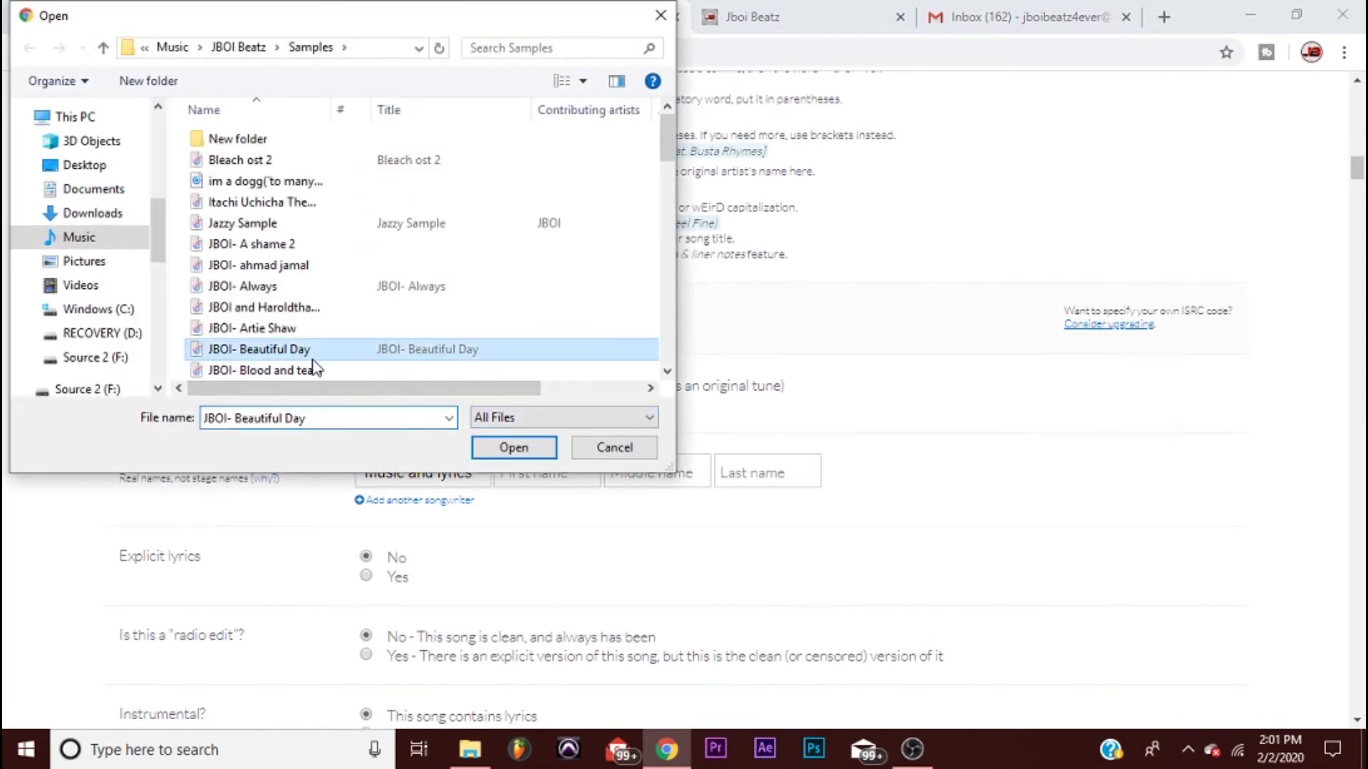
pyautogui.doubleClick(261, 351)
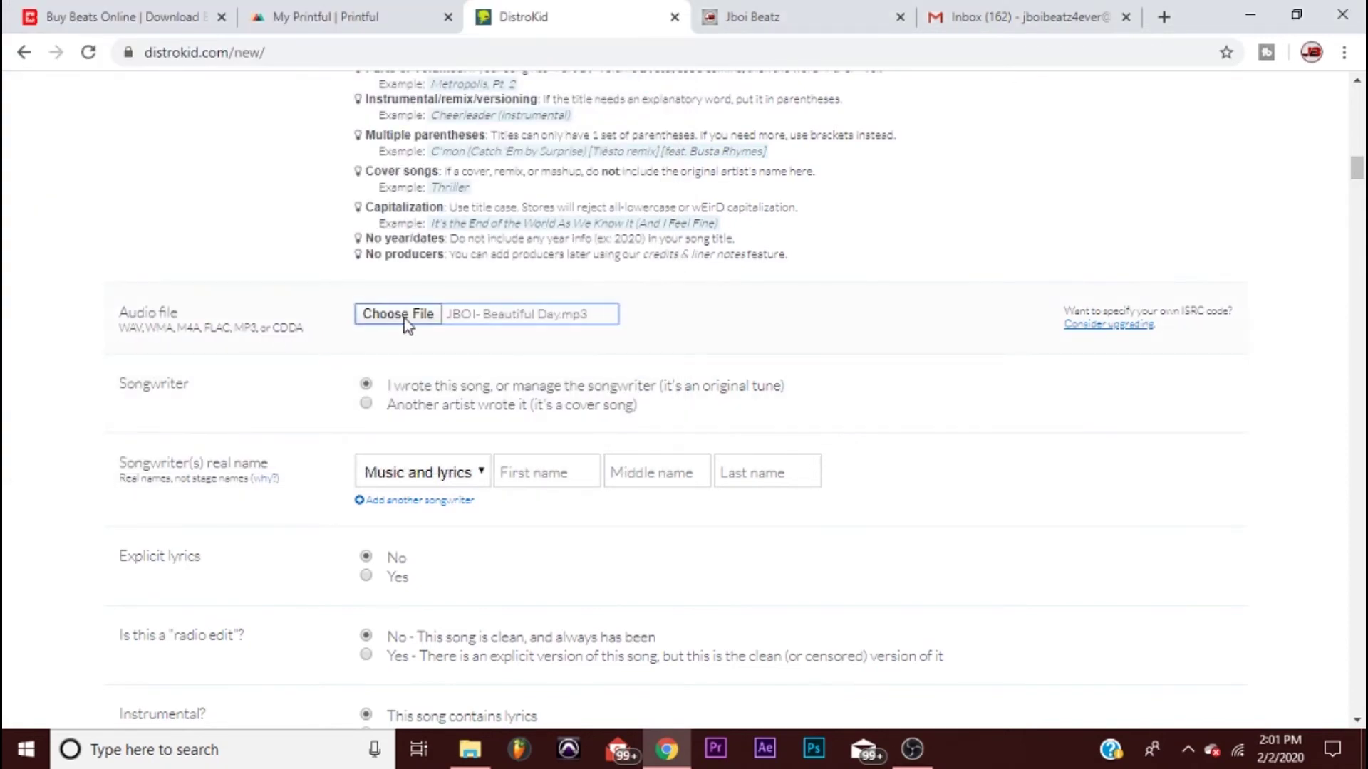
# - Tick 'This song is instrumental and contains no lyrics' for Track 1, leaving radio edit at No
pyautogui.scroll(-3, 541, 444)
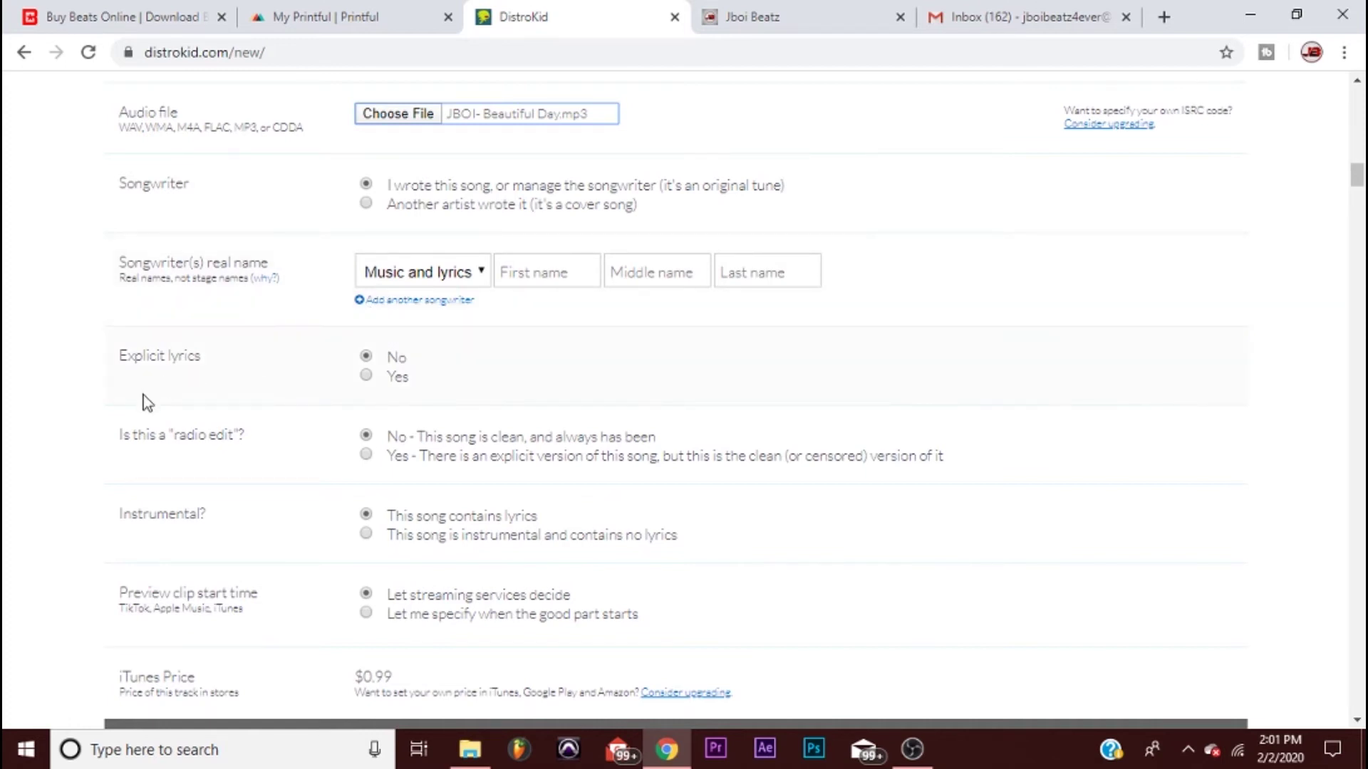
pyautogui.scroll(-1, 459, 313)
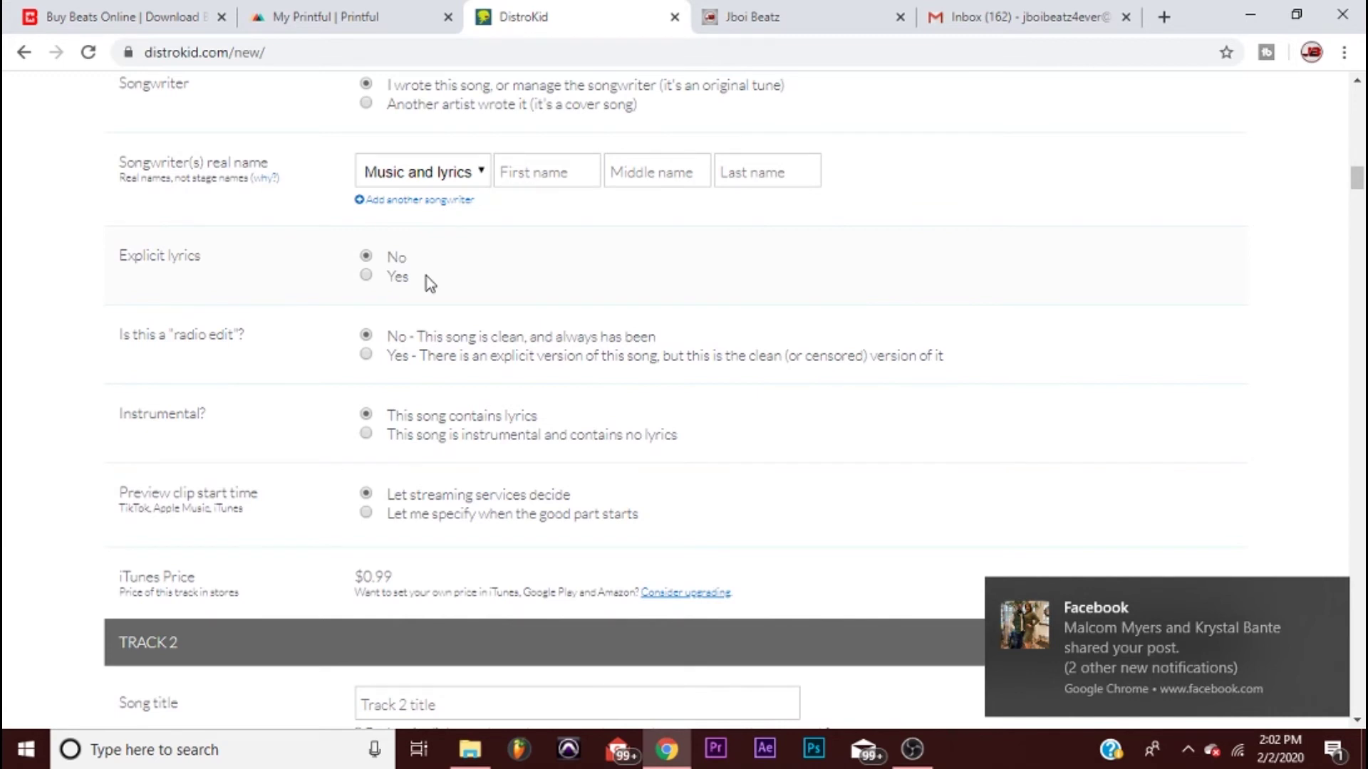
pyautogui.scroll(-1, 370, 306)
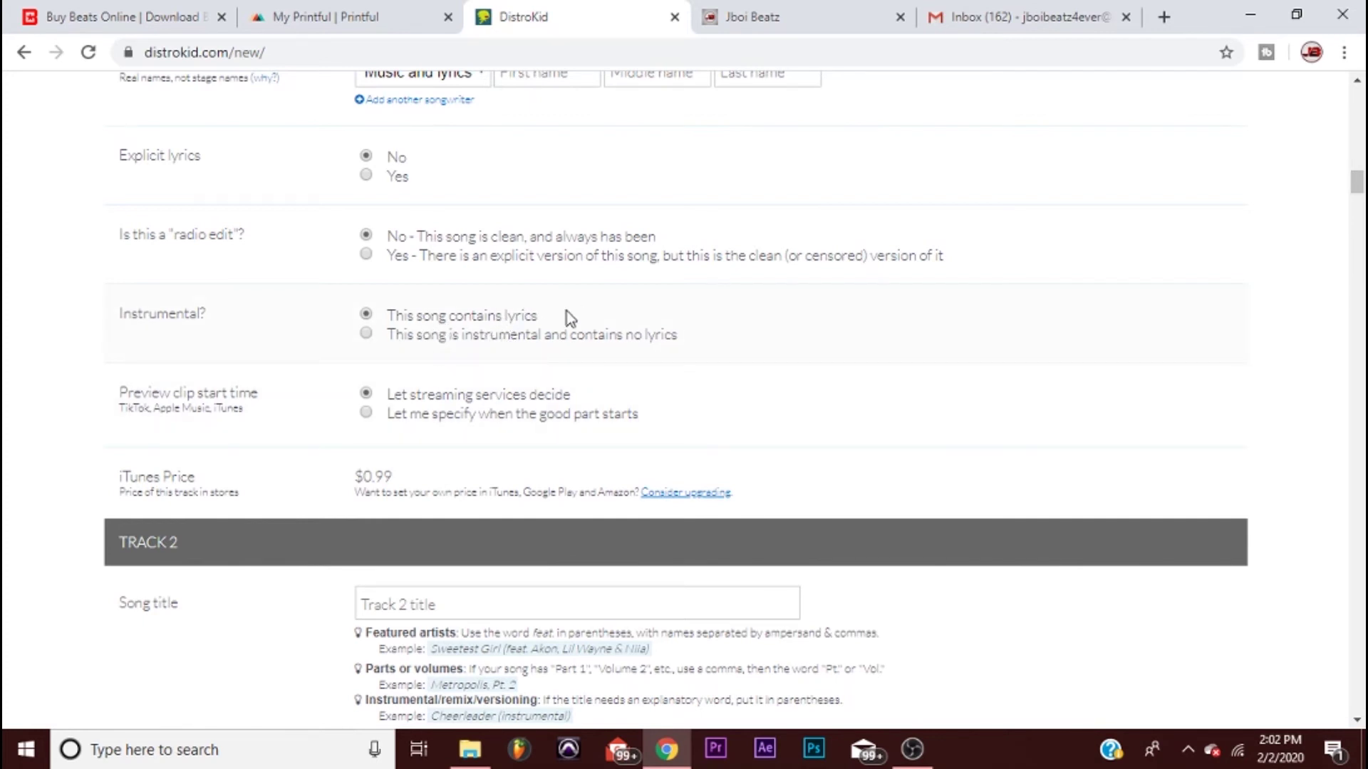
pyautogui.click(368, 335)
pyautogui.click(482, 258)
pyautogui.click(467, 240)
# - Scroll past the later tracks to the EXTRAS section listing Instagram & Facebook and YouTube Money
pyautogui.scroll(-6, 501, 304)
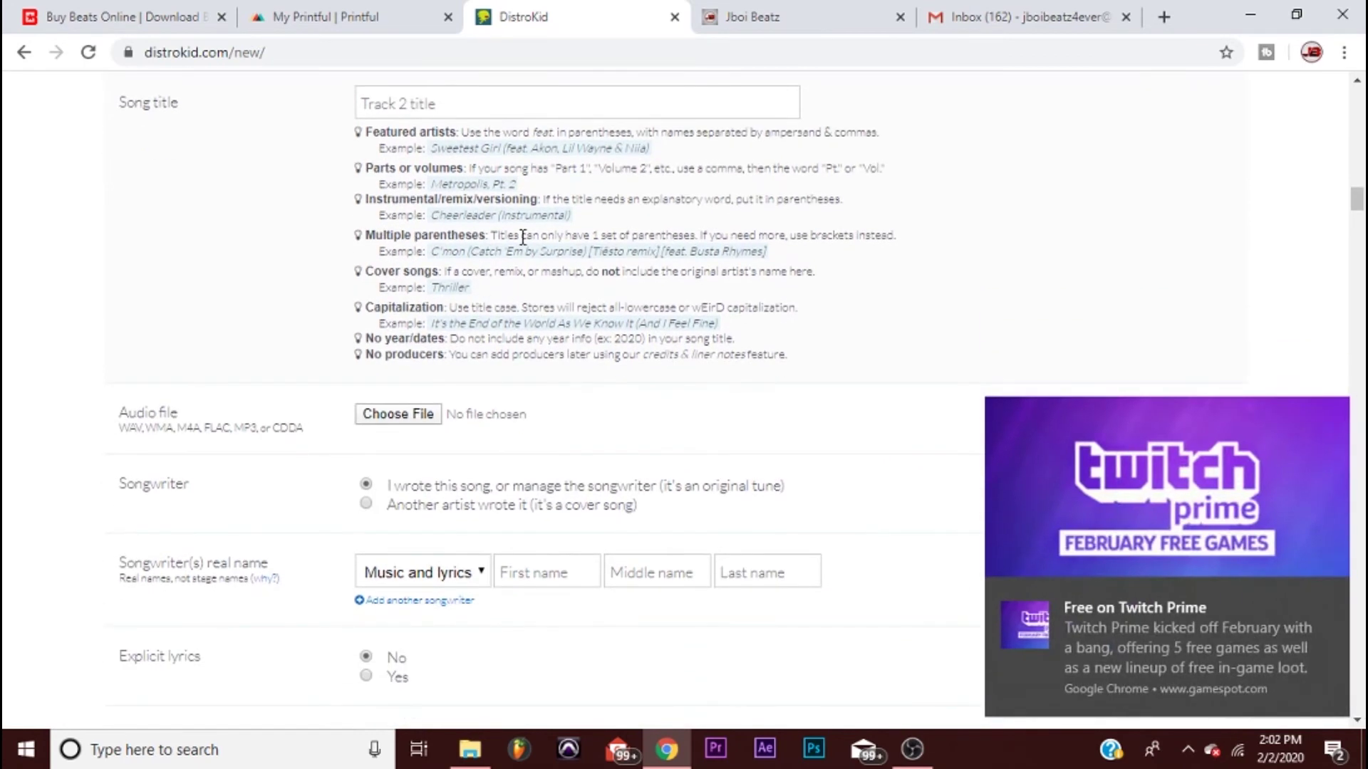
pyautogui.scroll(3, 322, 292)
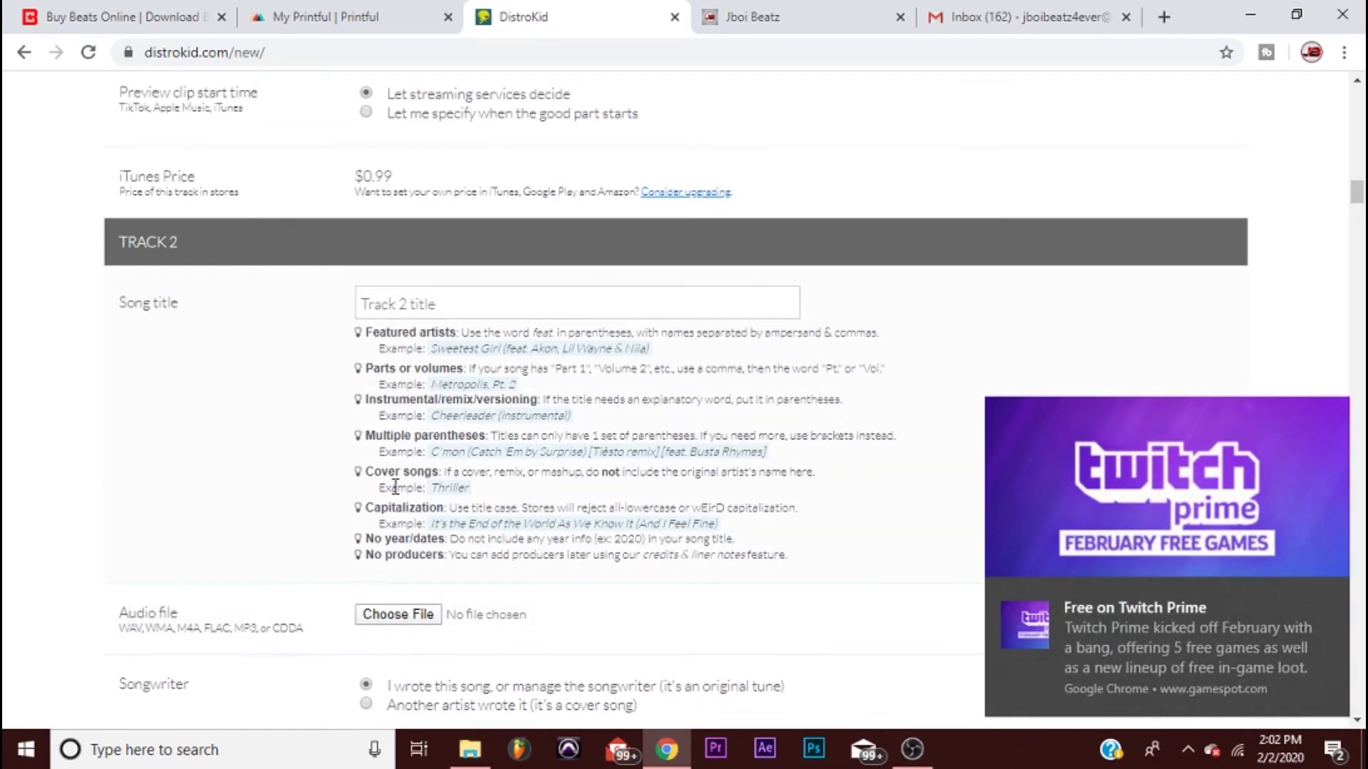
pyautogui.scroll(-3, 399, 492)
pyautogui.scroll(-20, 424, 527)
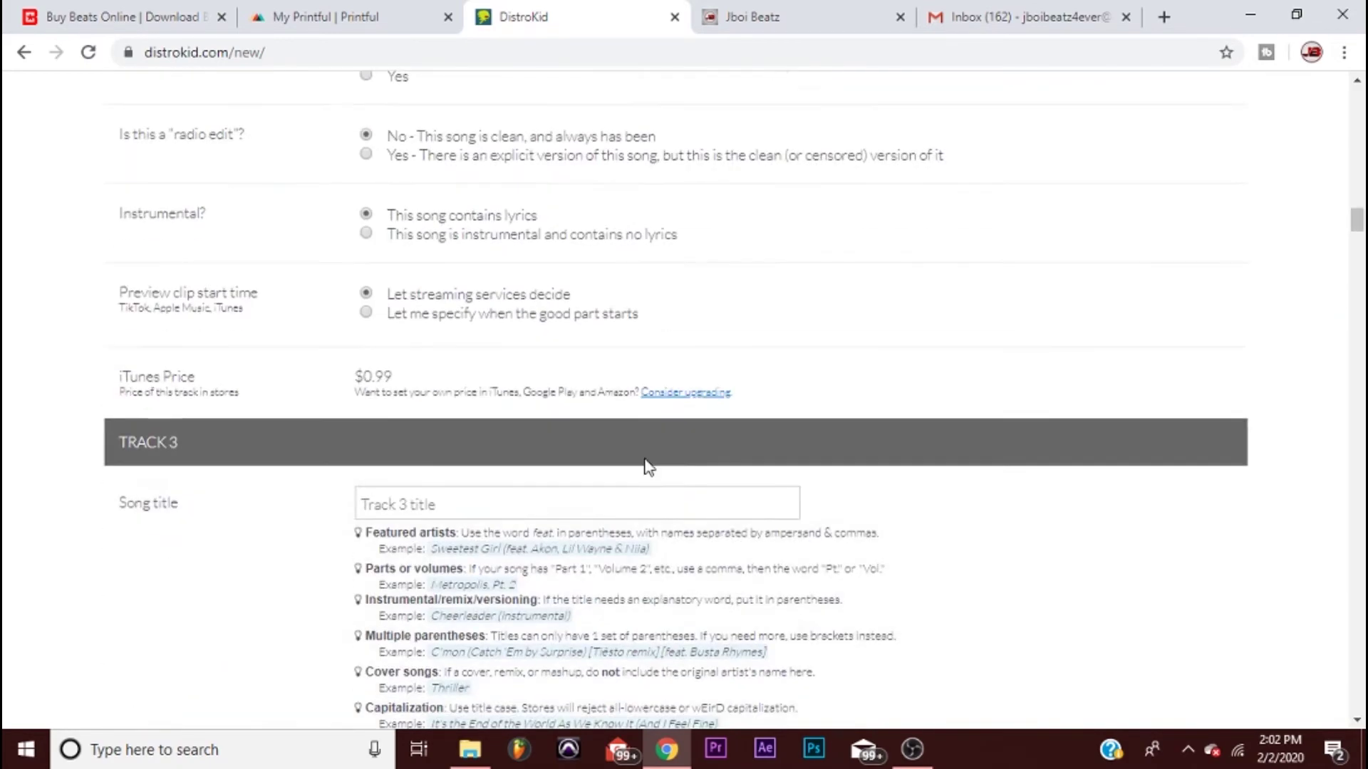
pyautogui.scroll(-20, 651, 454)
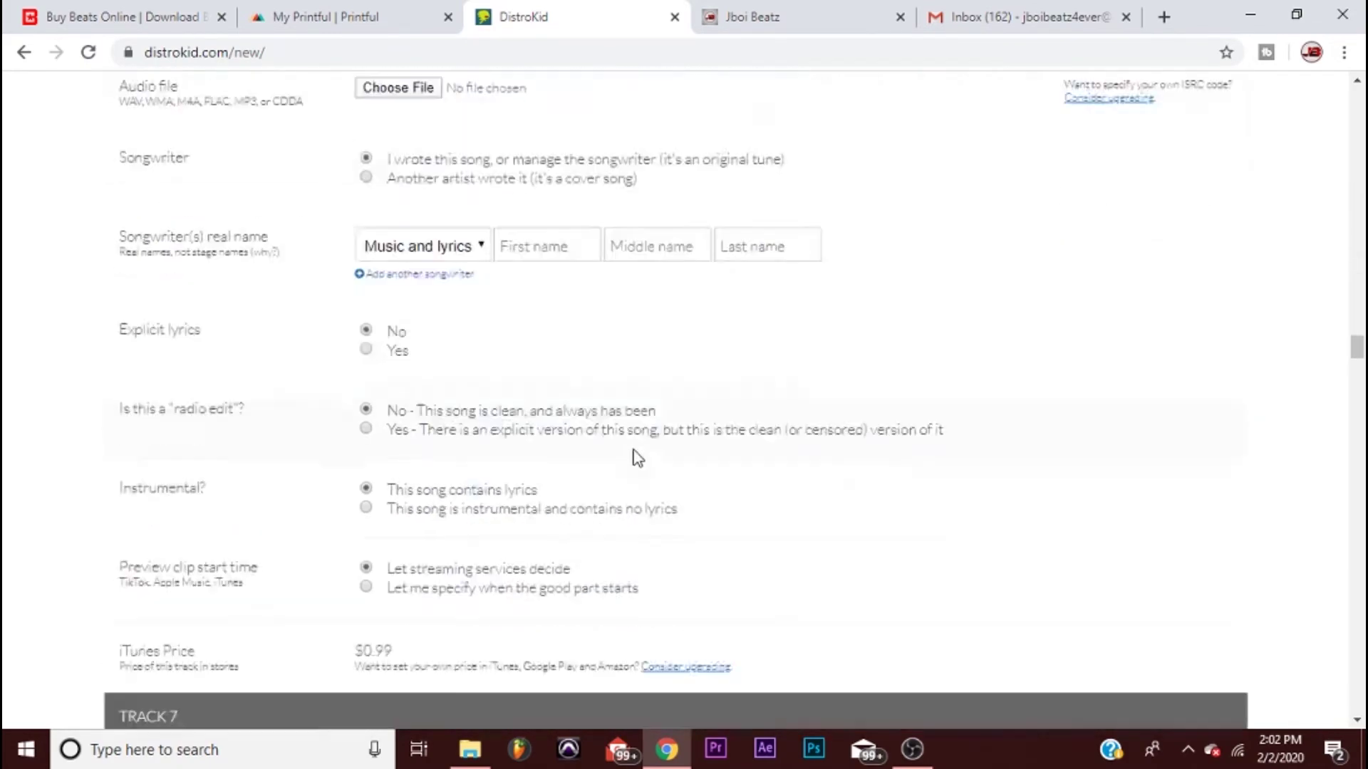
pyautogui.scroll(-20, 621, 456)
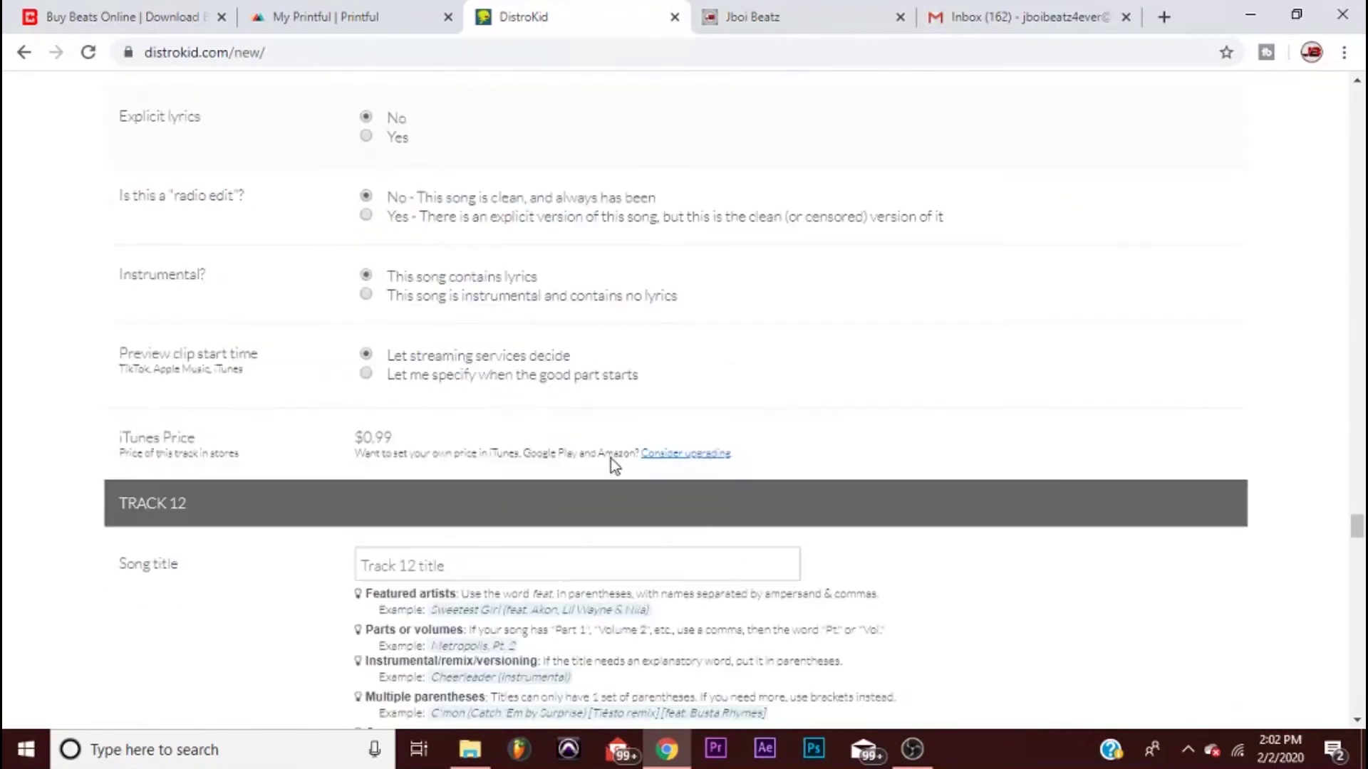
pyautogui.scroll(-20, 609, 447)
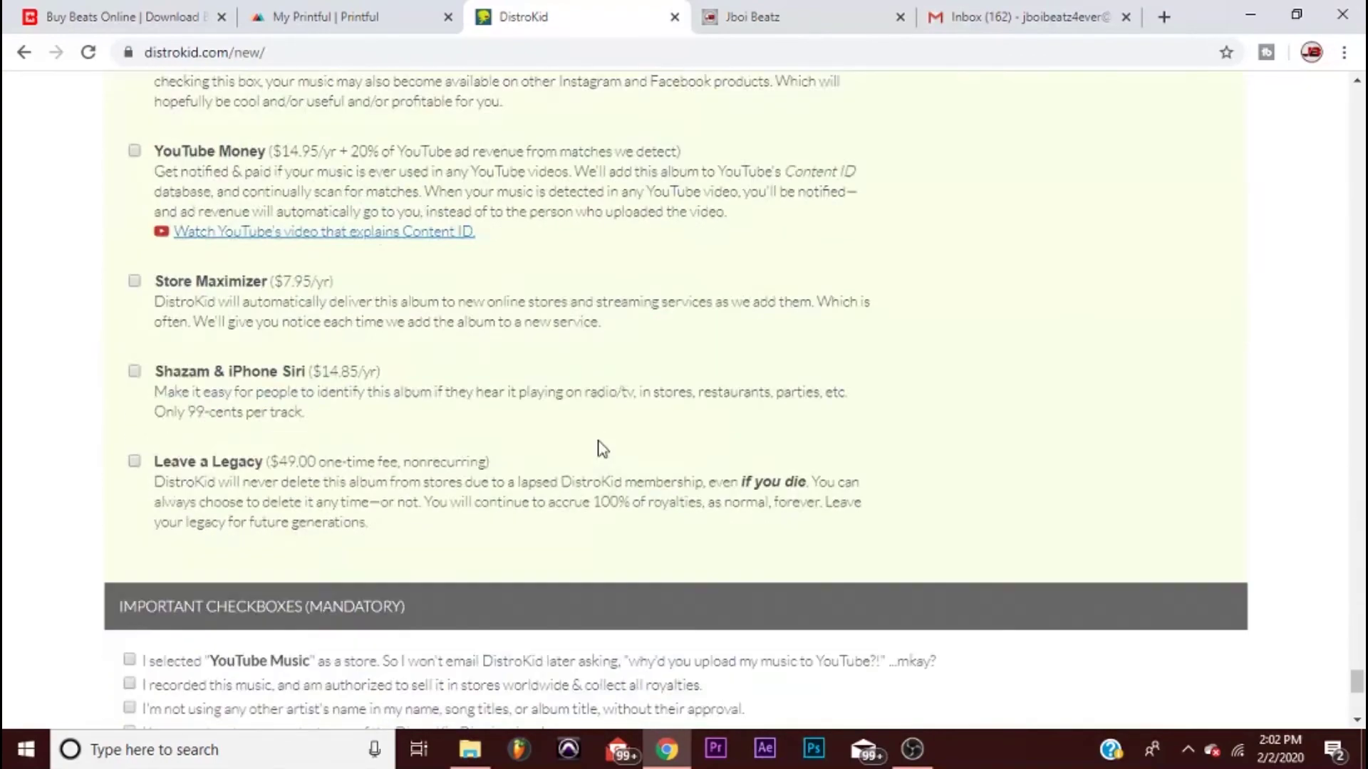
pyautogui.scroll(1, 601, 436)
pyautogui.scroll(3, 477, 406)
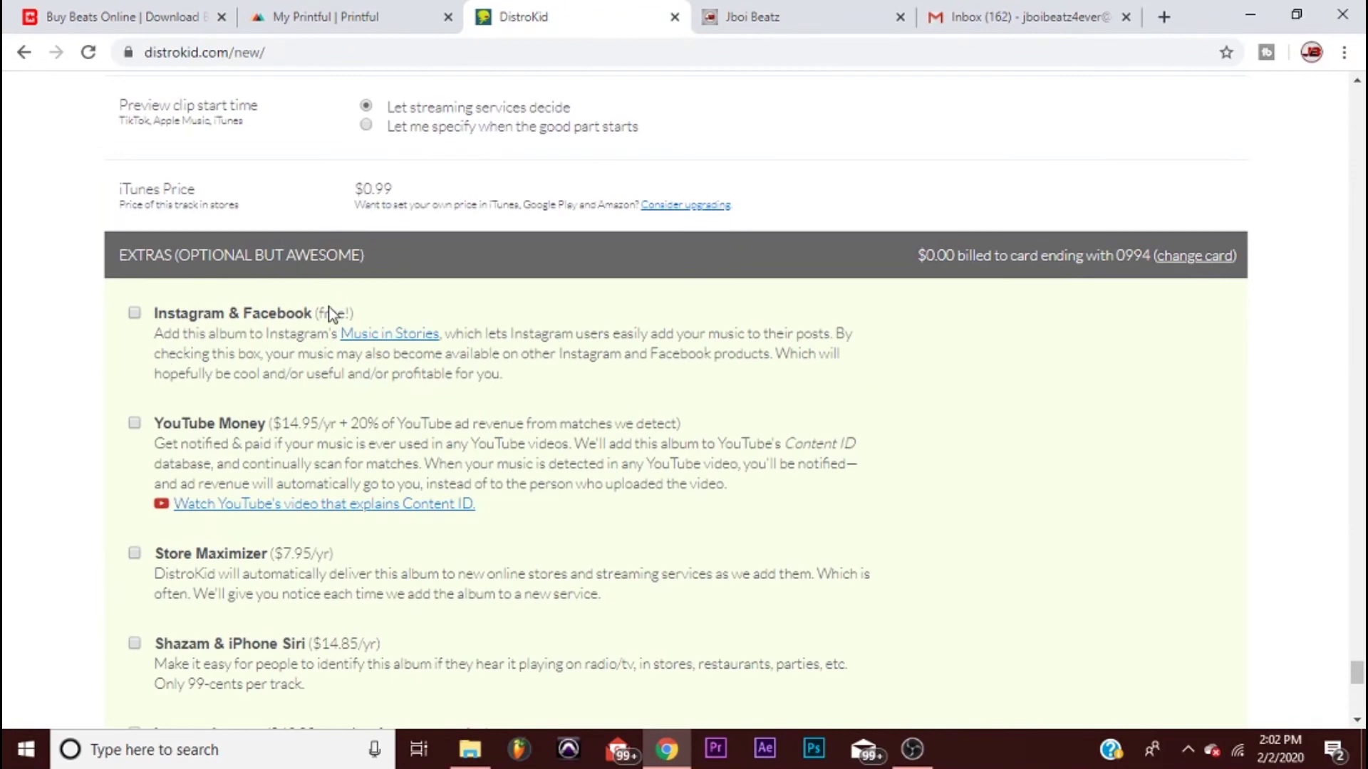
pyautogui.scroll(-1, 273, 426)
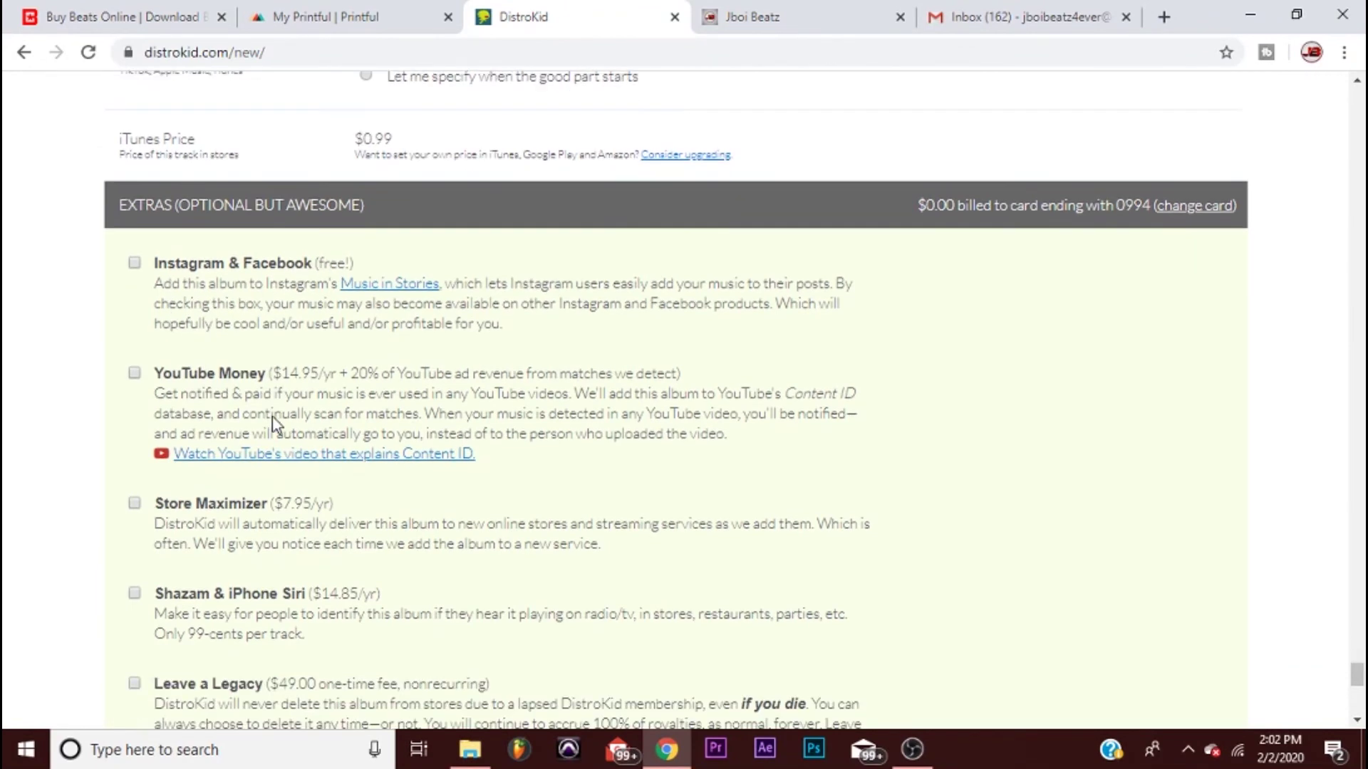
pyautogui.scroll(-1, 381, 480)
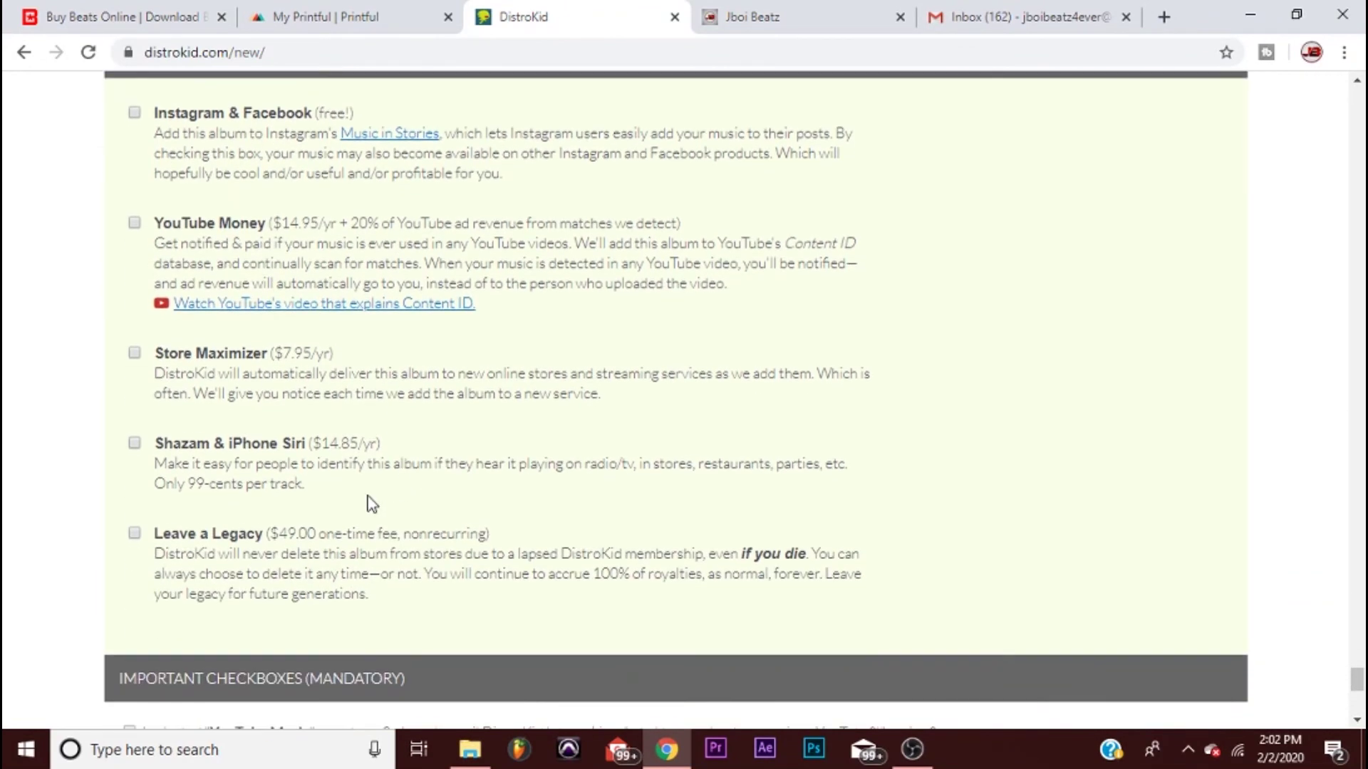
pyautogui.scroll(2, 322, 453)
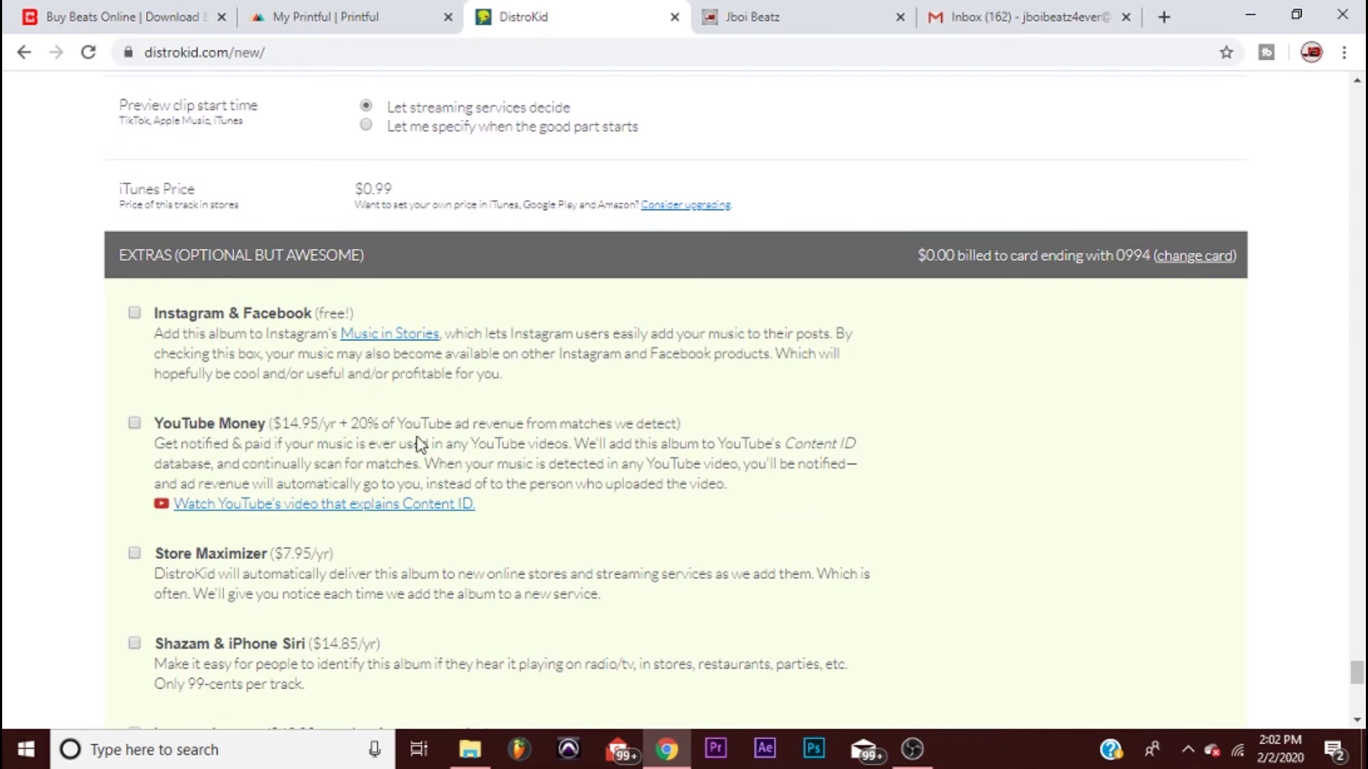
# - Scroll to the form's bottom showing the four IMPORTANT CHECKBOXES, the DONE button and footer
pyautogui.scroll(-6, 419, 442)
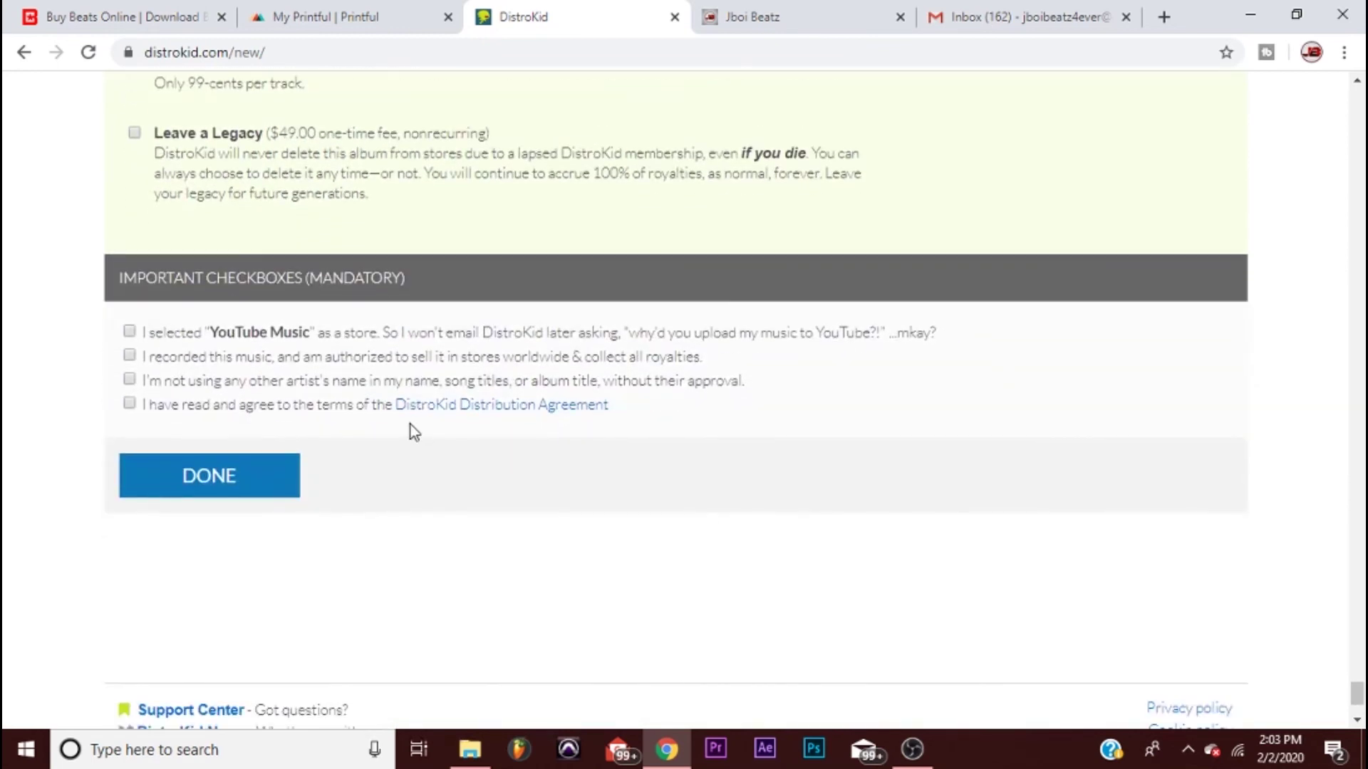
pyautogui.scroll(5, 413, 431)
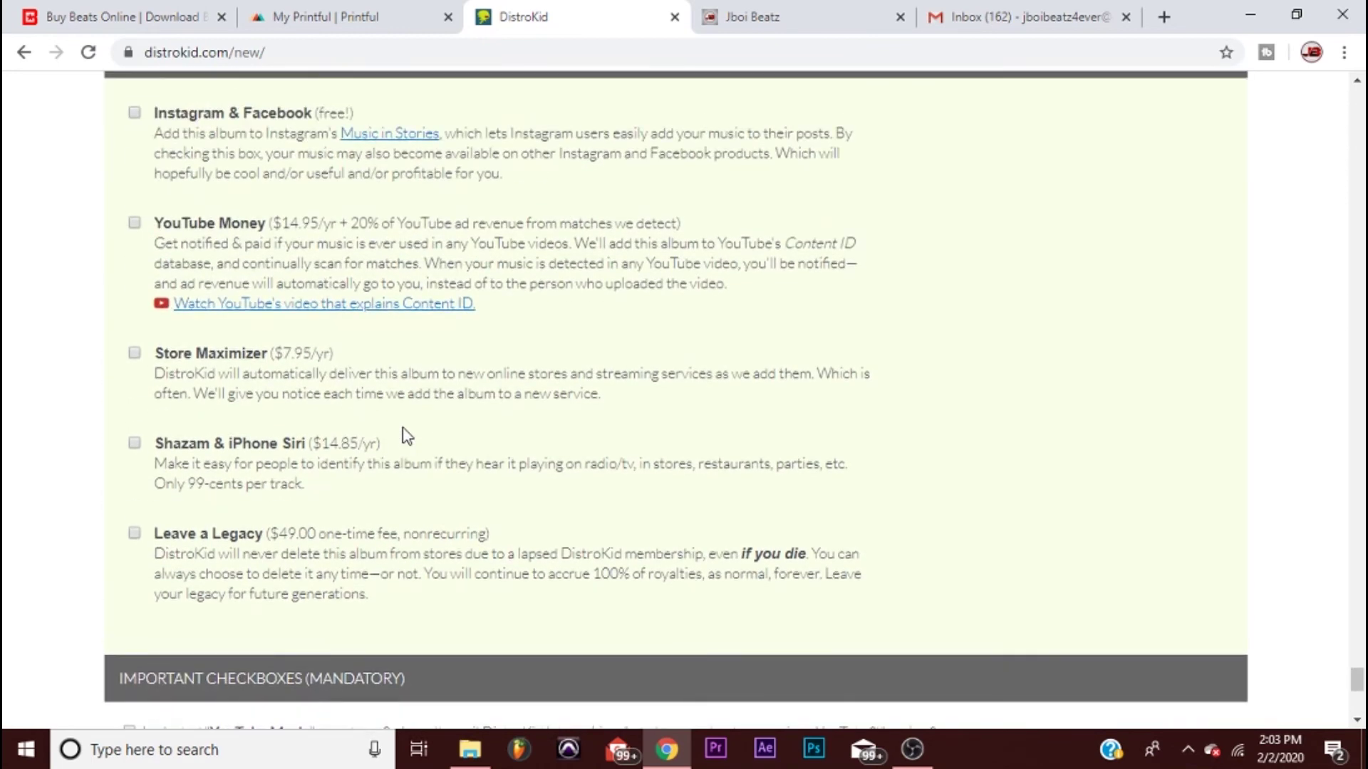
pyautogui.scroll(1, 407, 436)
pyautogui.scroll(-4, 406, 436)
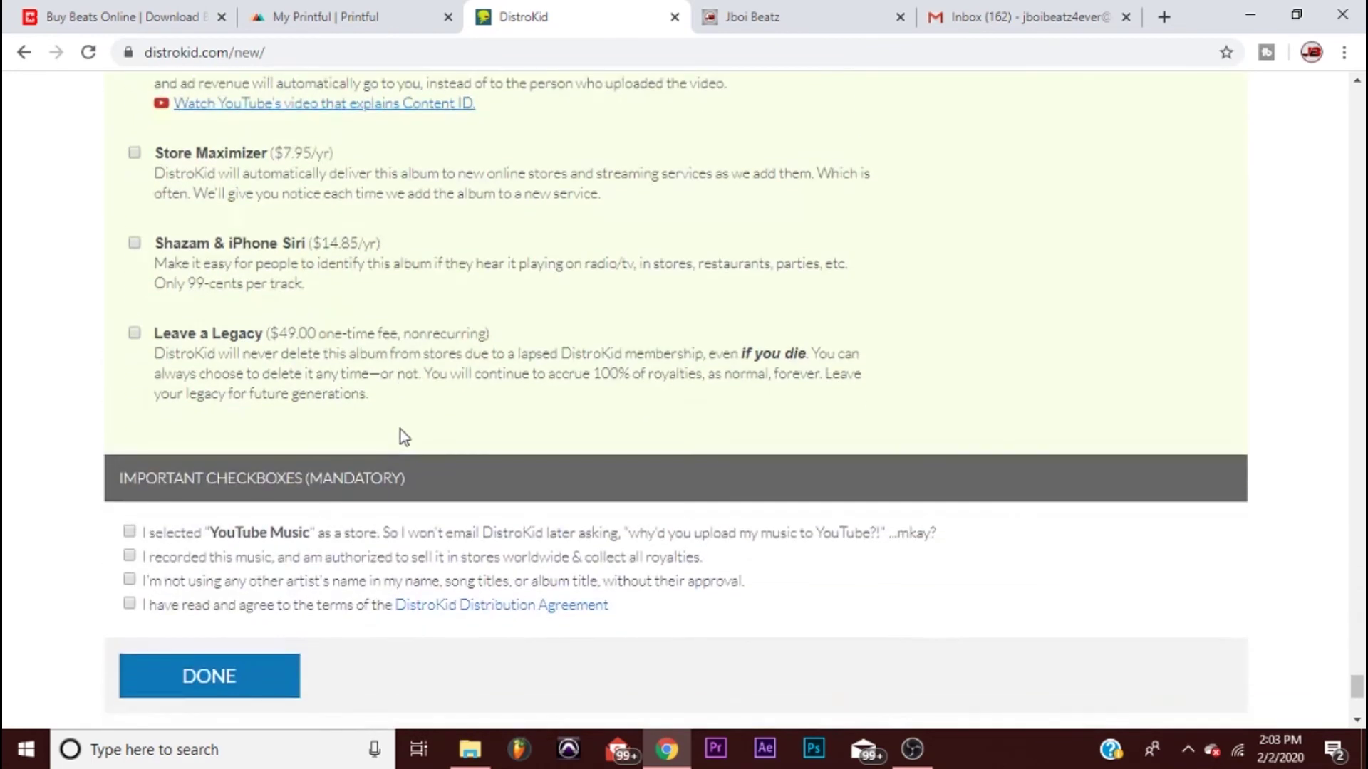
pyautogui.scroll(-3, 401, 435)
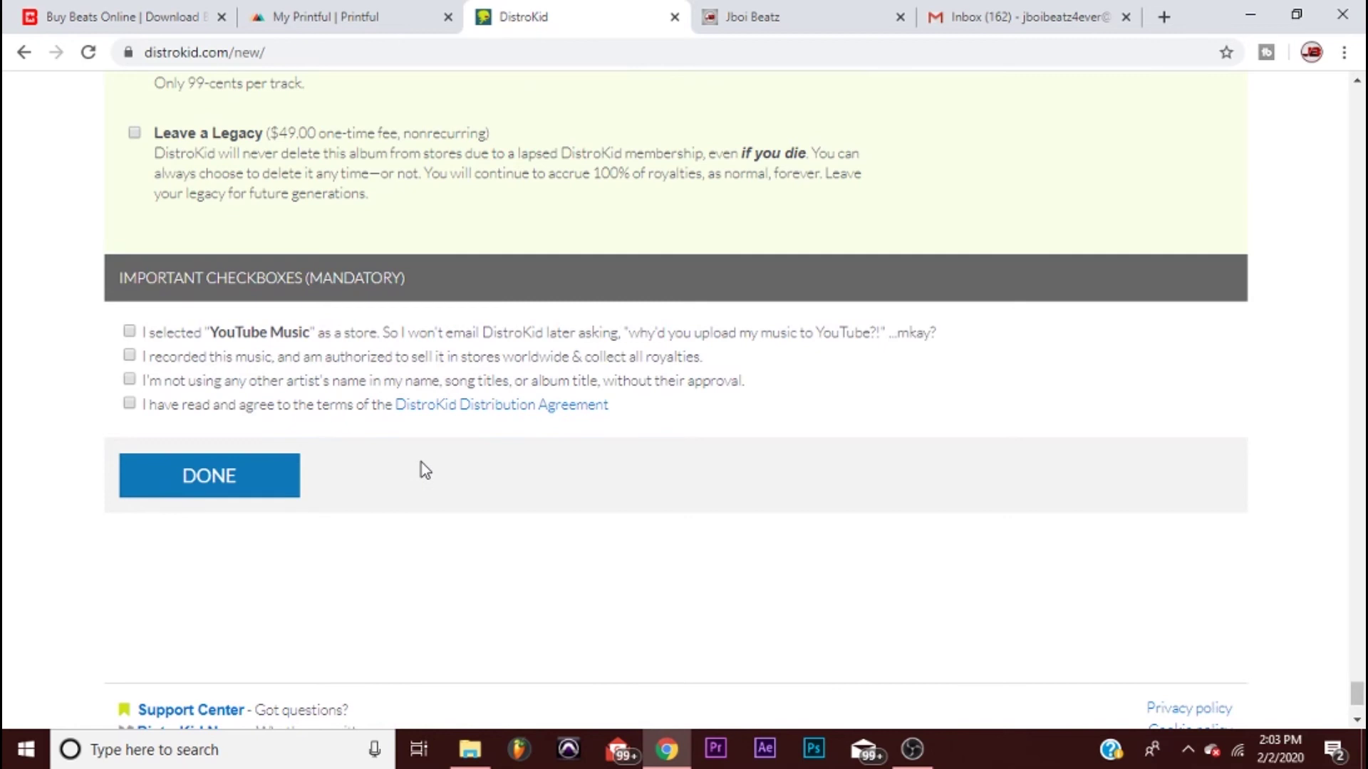
pyautogui.scroll(5, 421, 427)
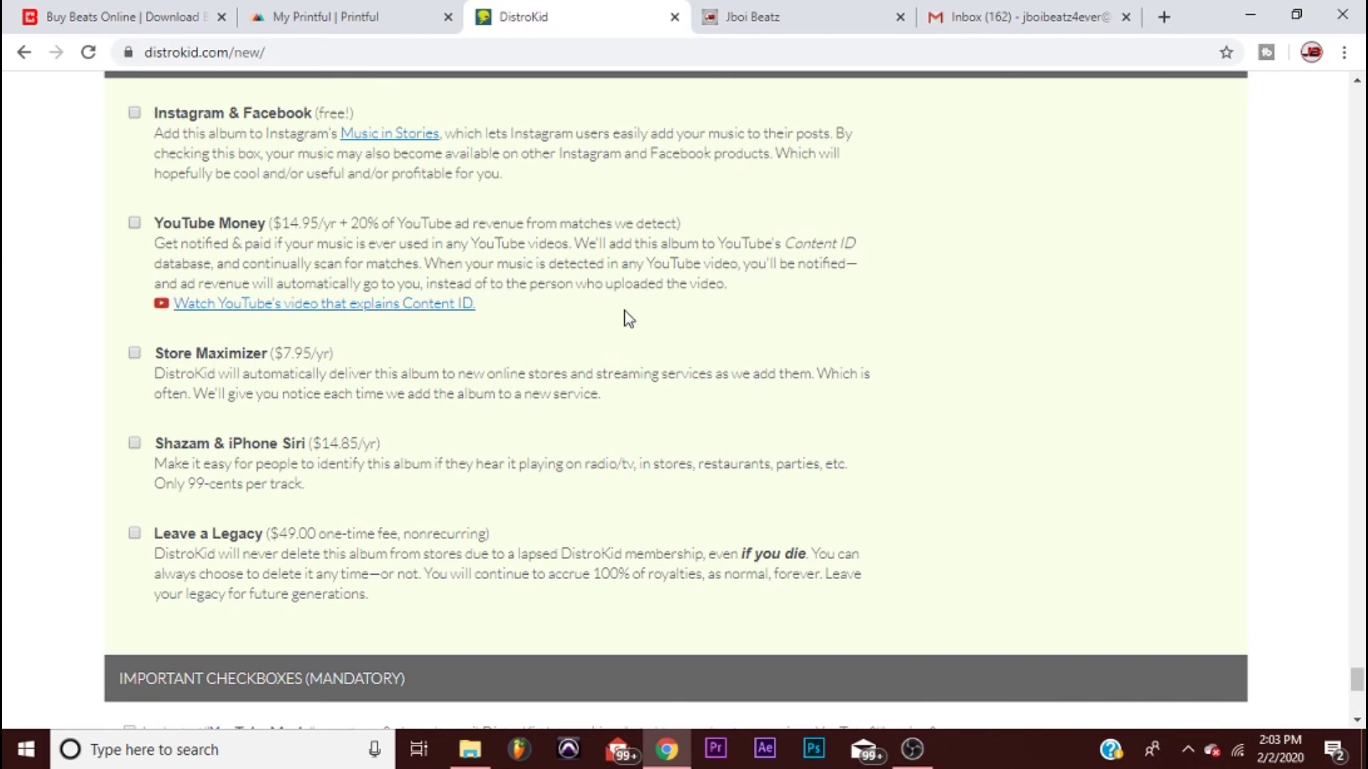
pyautogui.scroll(-3, 623, 318)
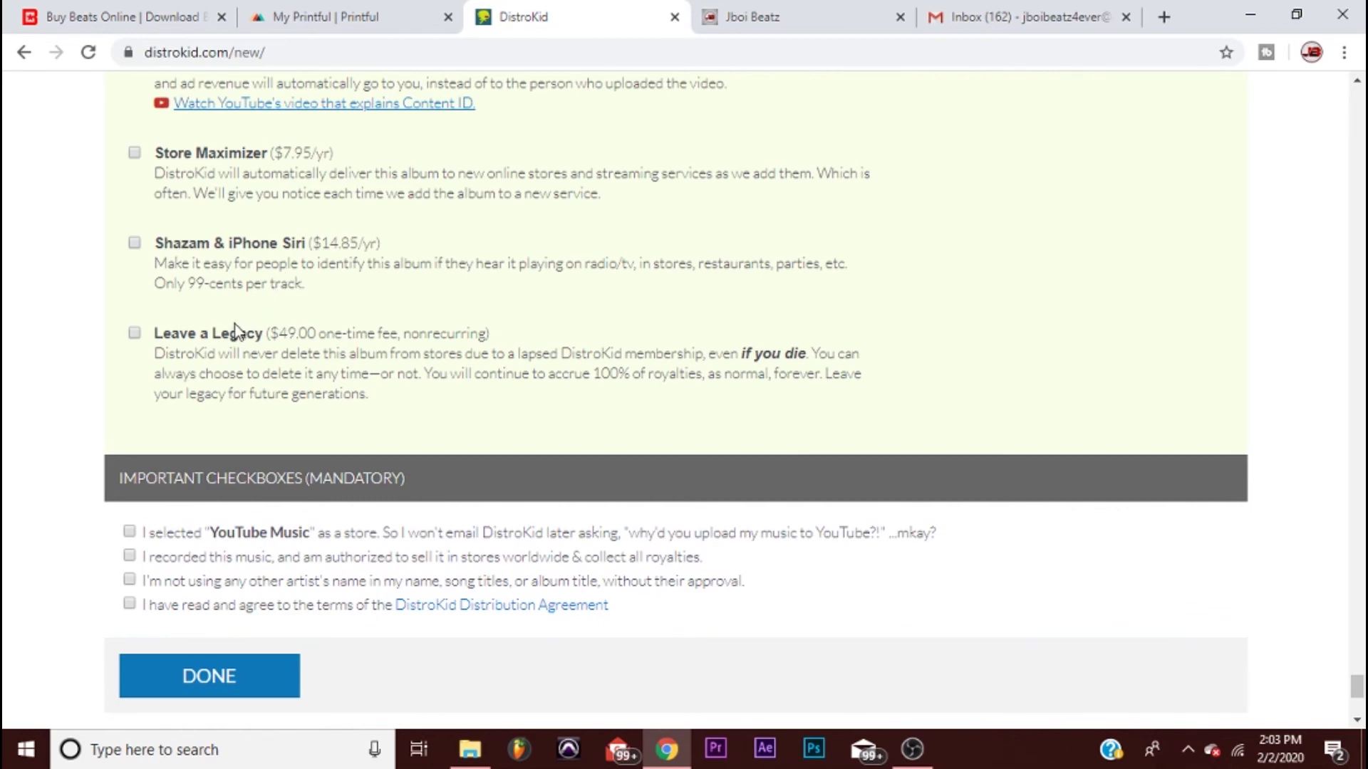
pyautogui.scroll(-1, 228, 339)
pyautogui.scroll(5, 451, 252)
pyautogui.scroll(-6, 426, 295)
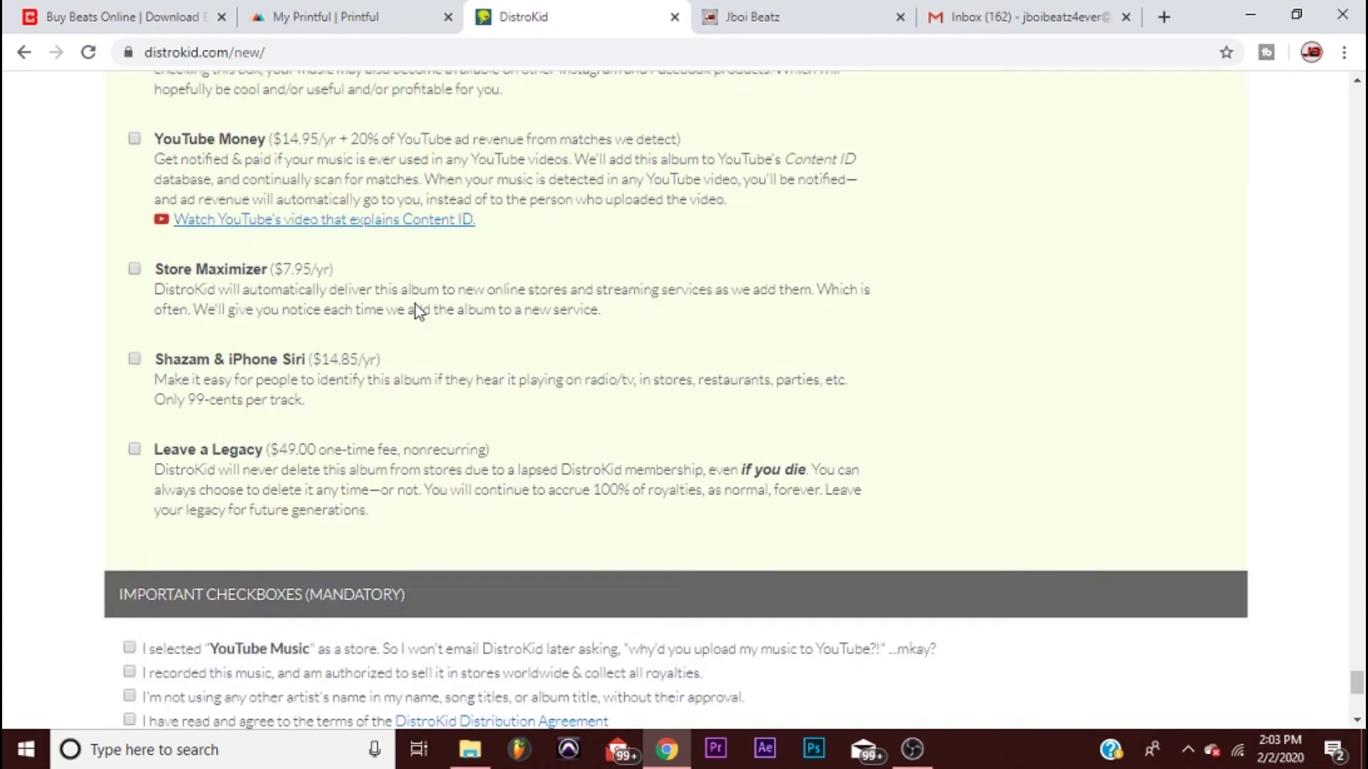
pyautogui.scroll(-4, 309, 365)
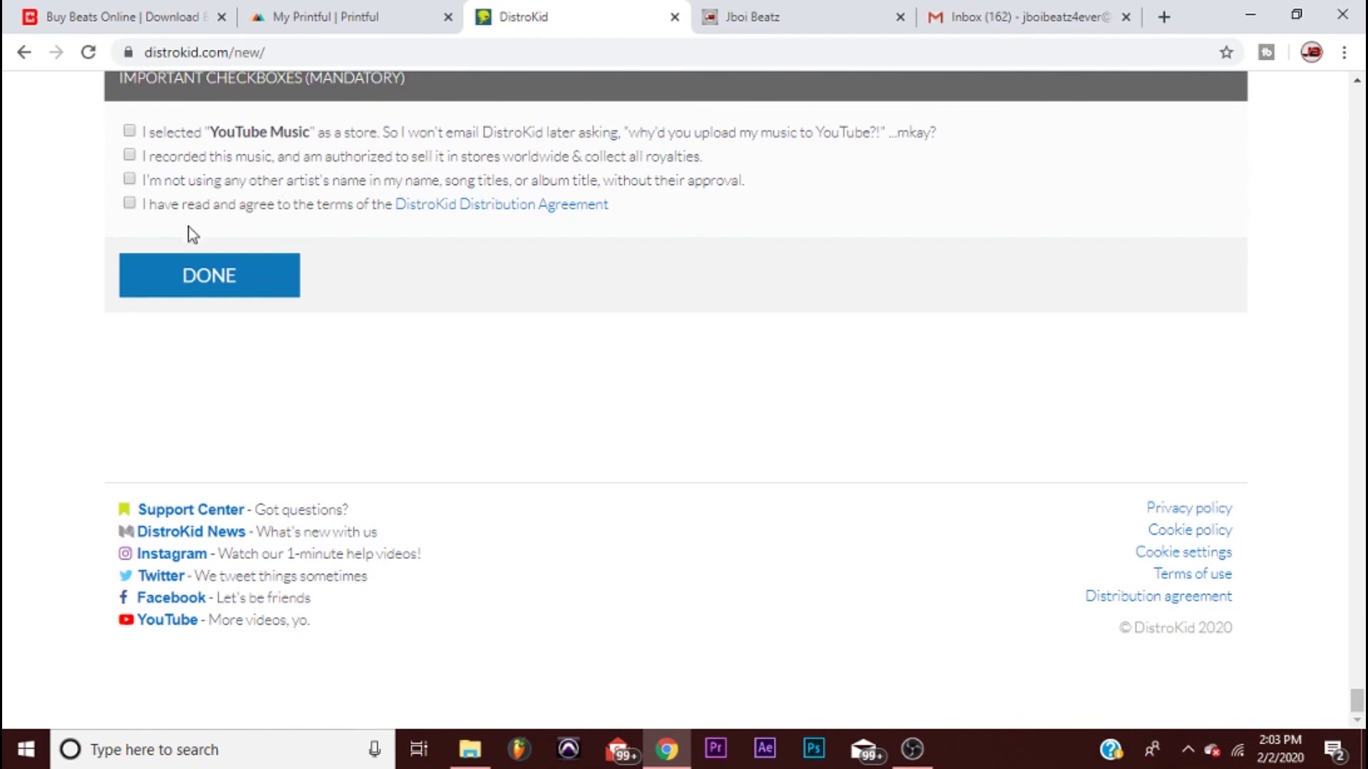
# - Scroll back up to Track 13's Songwriter through iTunes Price fields, just above TRACK 14
pyautogui.scroll(3, 202, 235)
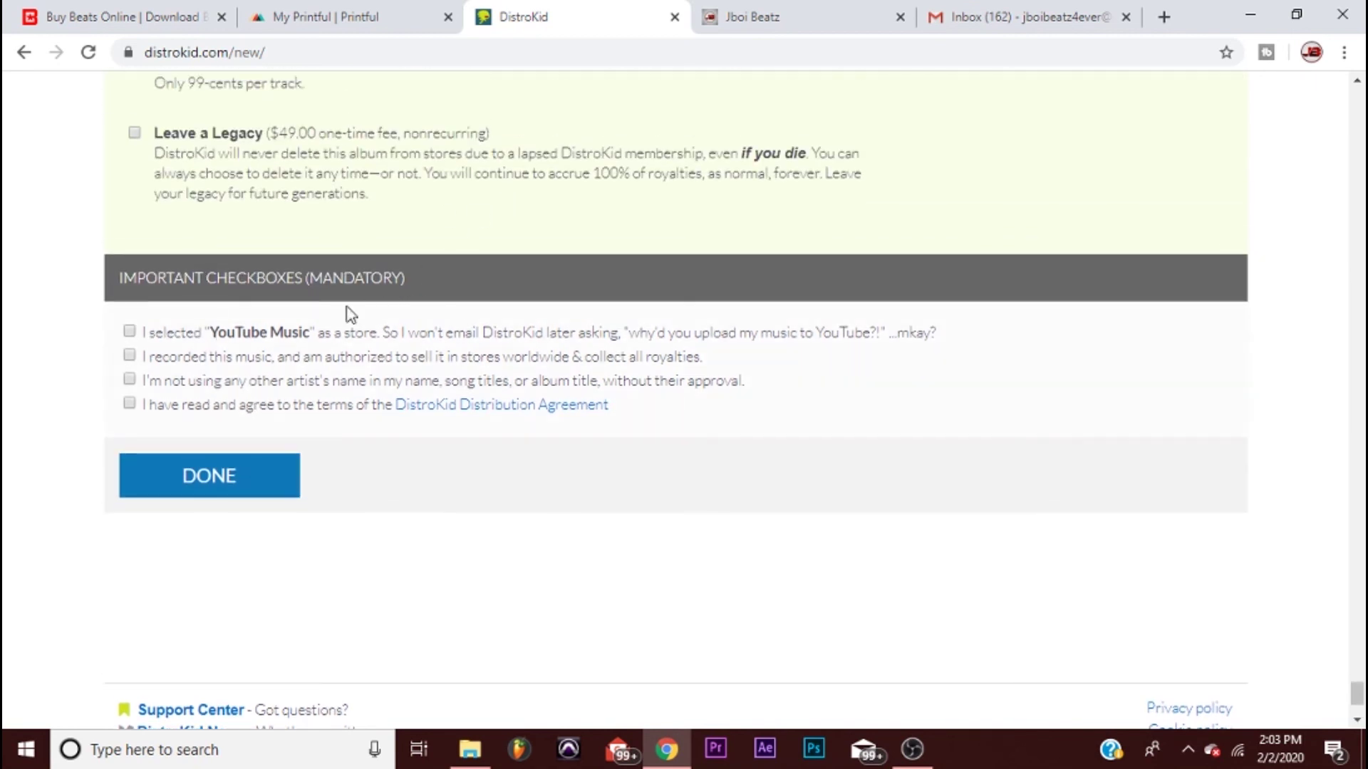
pyautogui.scroll(-3, 741, 402)
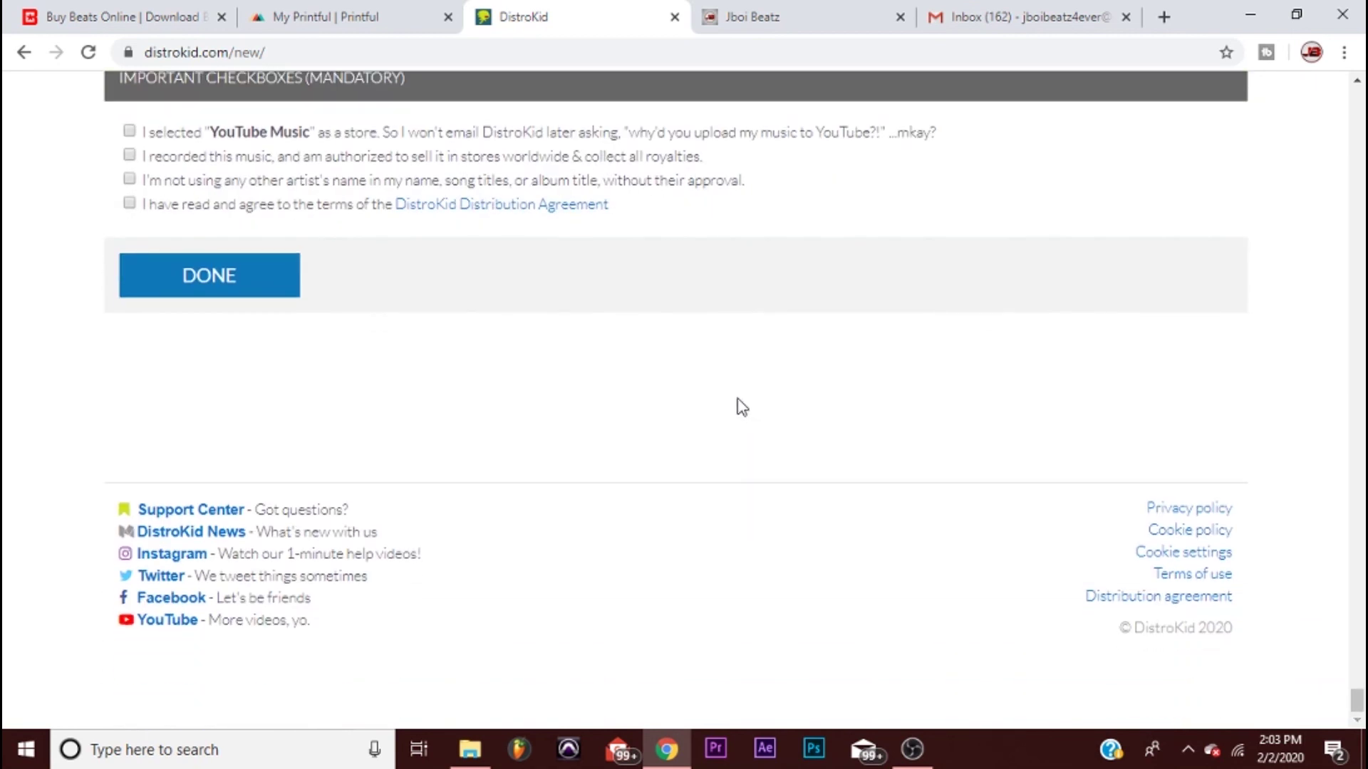
pyautogui.scroll(10, 767, 513)
pyautogui.scroll(15, 767, 513)
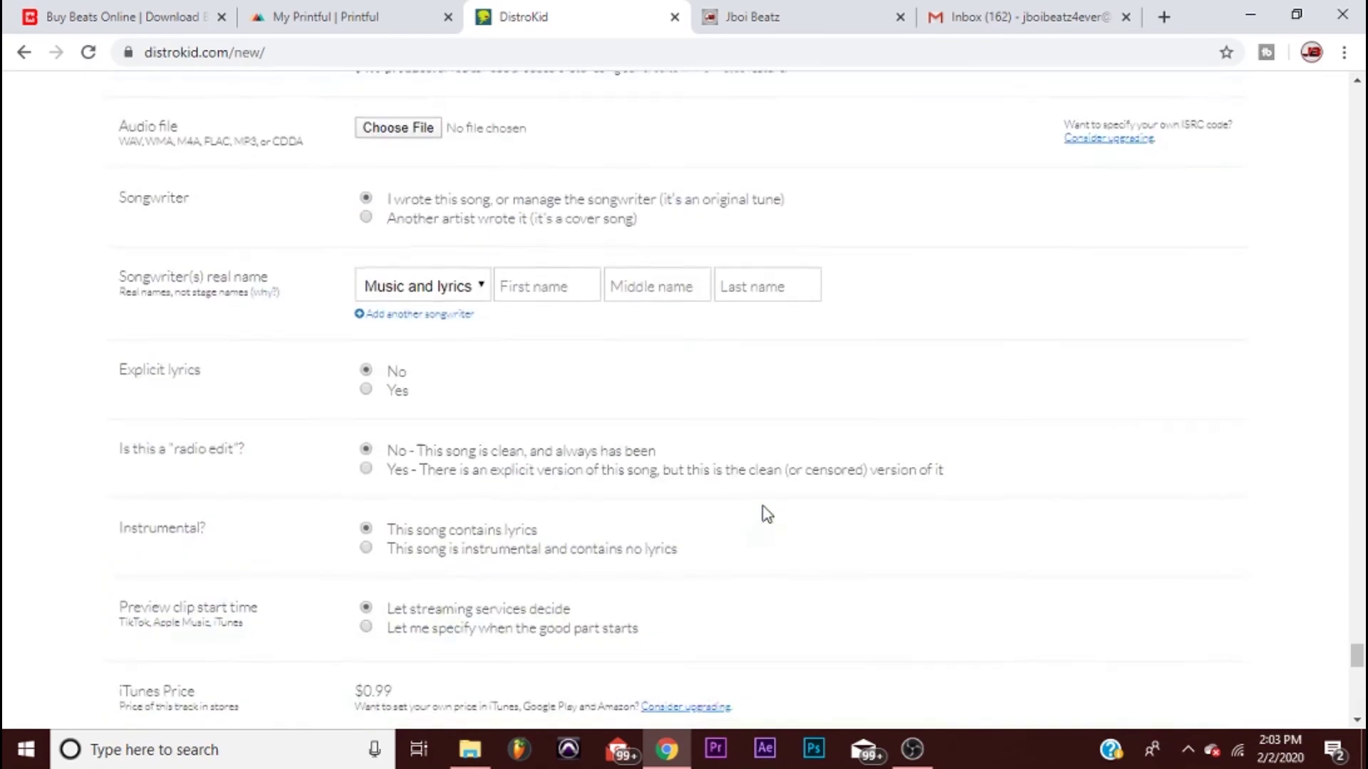
pyautogui.scroll(6, 763, 511)
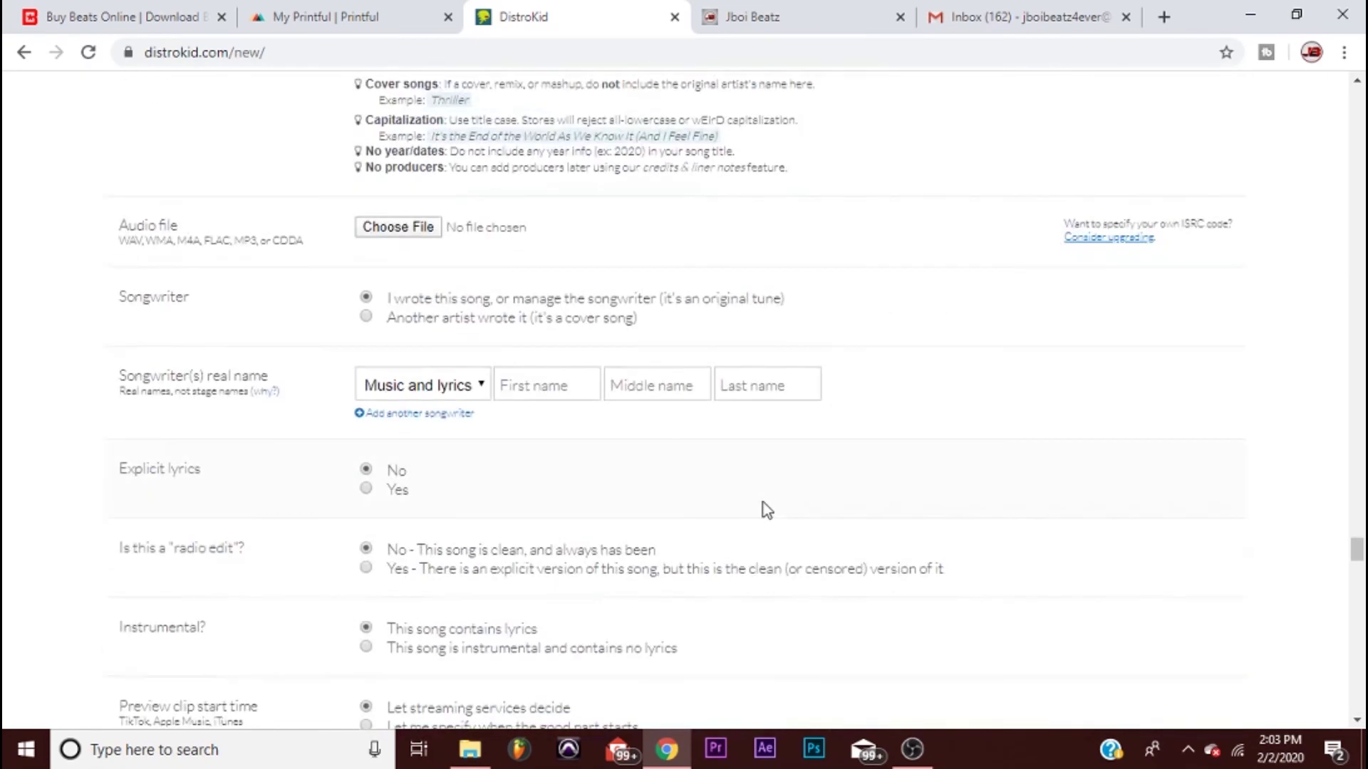
pyautogui.scroll(-7, 763, 512)
pyautogui.scroll(6, 828, 472)
pyautogui.scroll(-20, 826, 473)
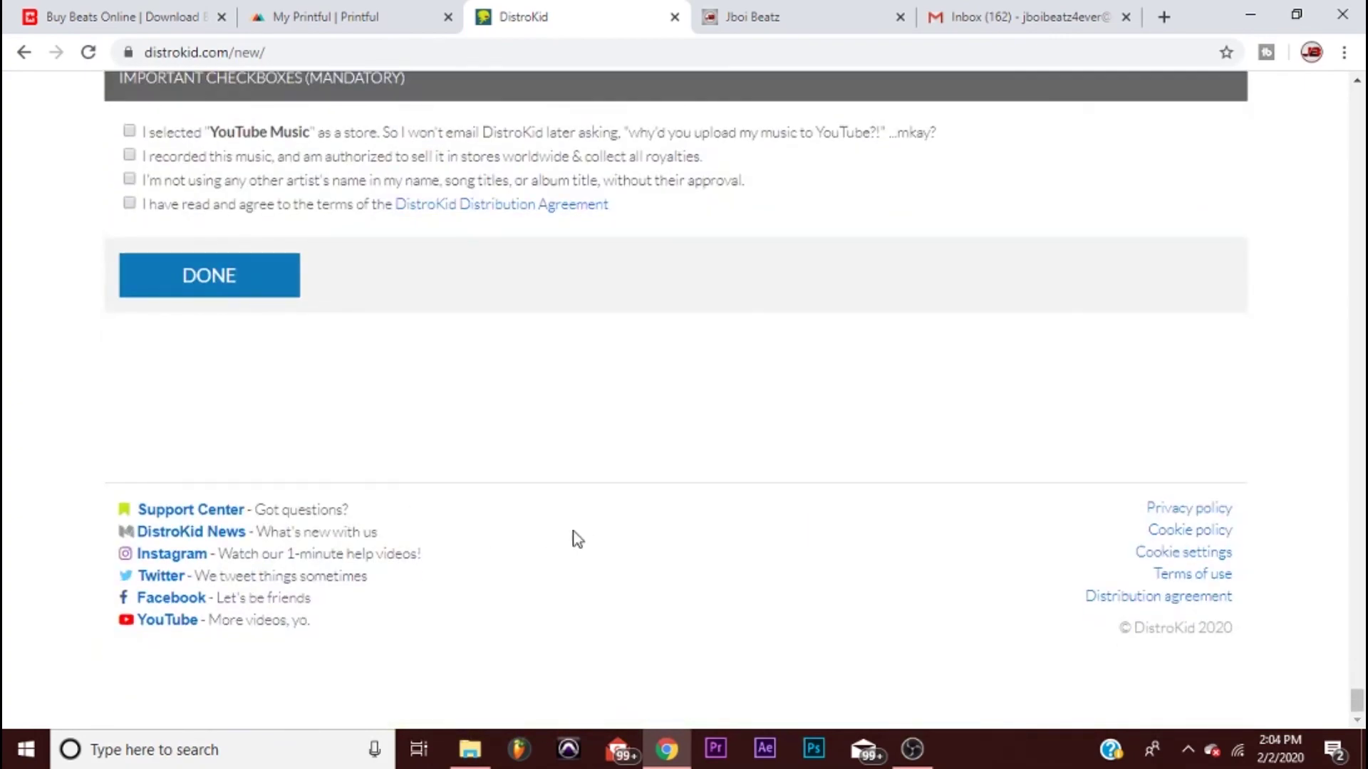
pyautogui.scroll(5, 1093, 285)
pyautogui.scroll(20, 1093, 285)
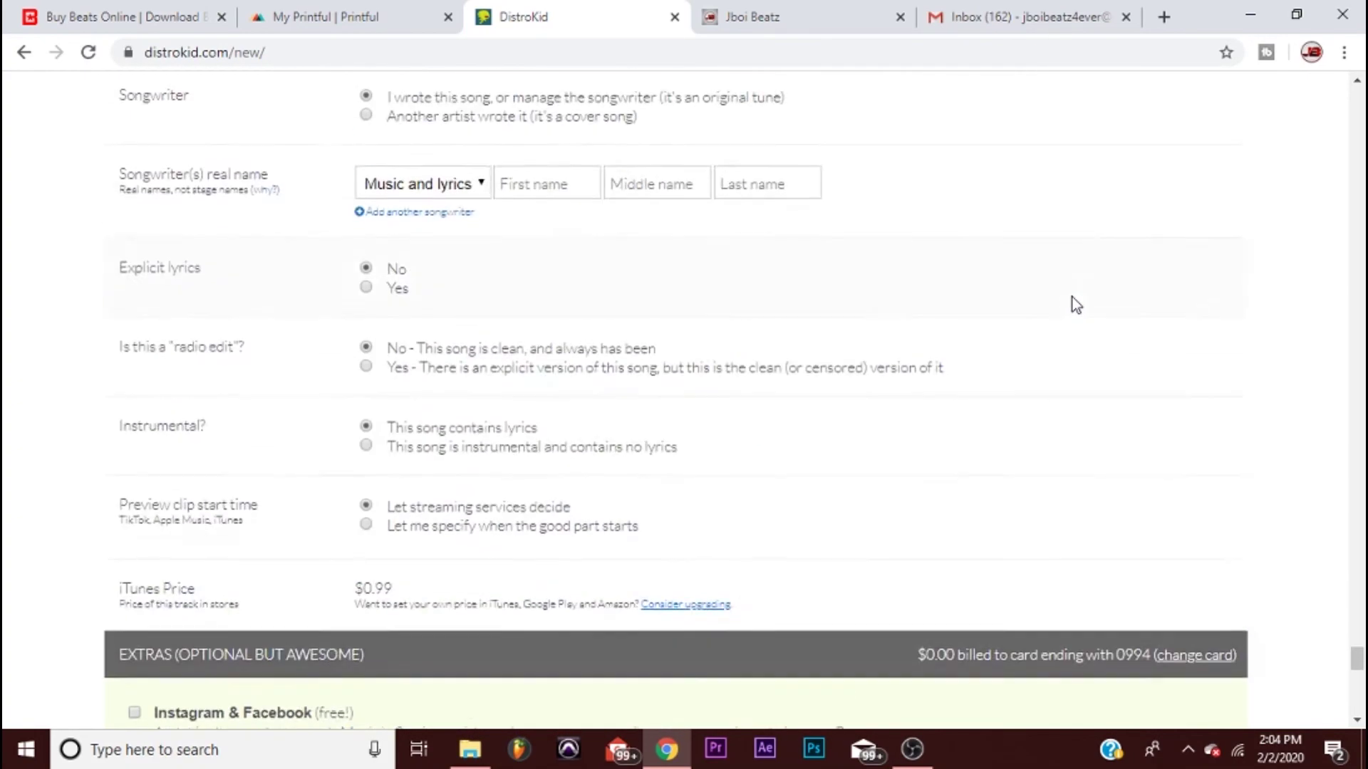
pyautogui.scroll(5, 1064, 308)
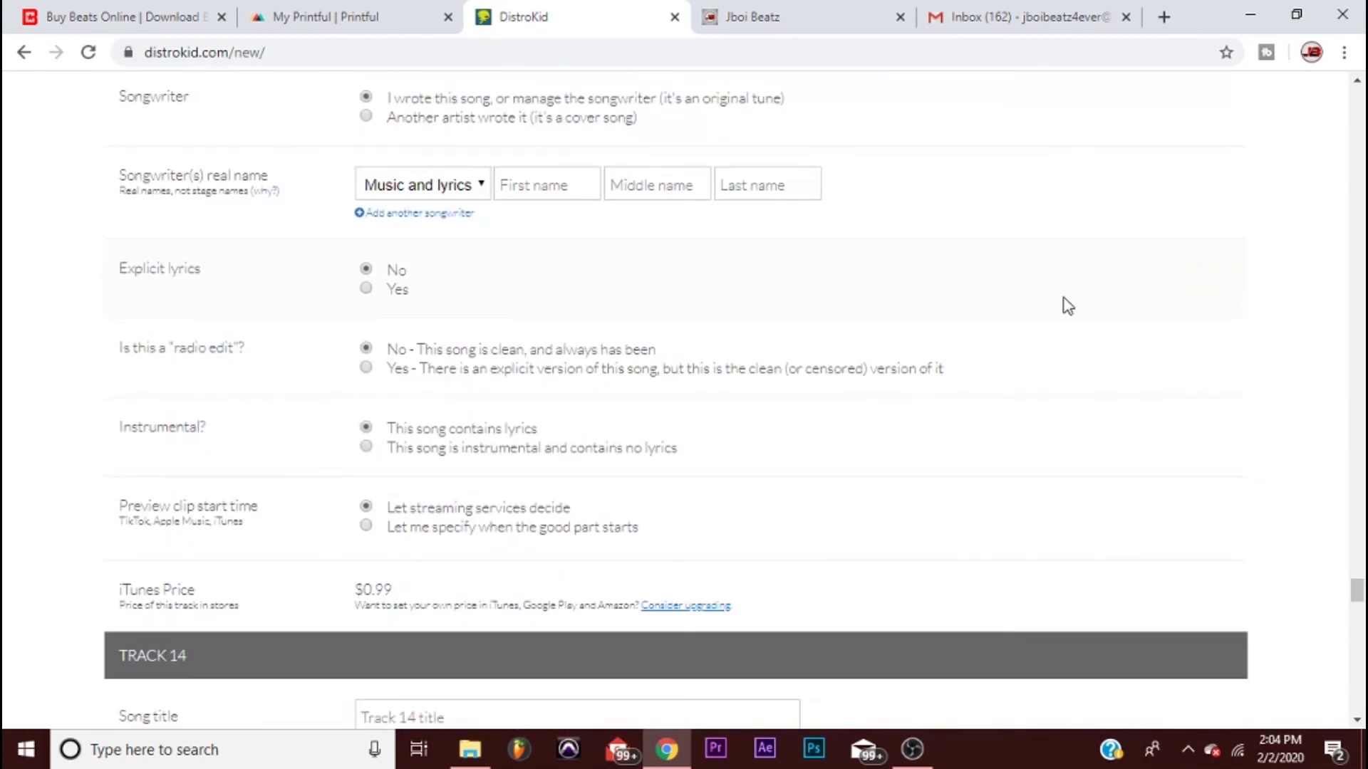